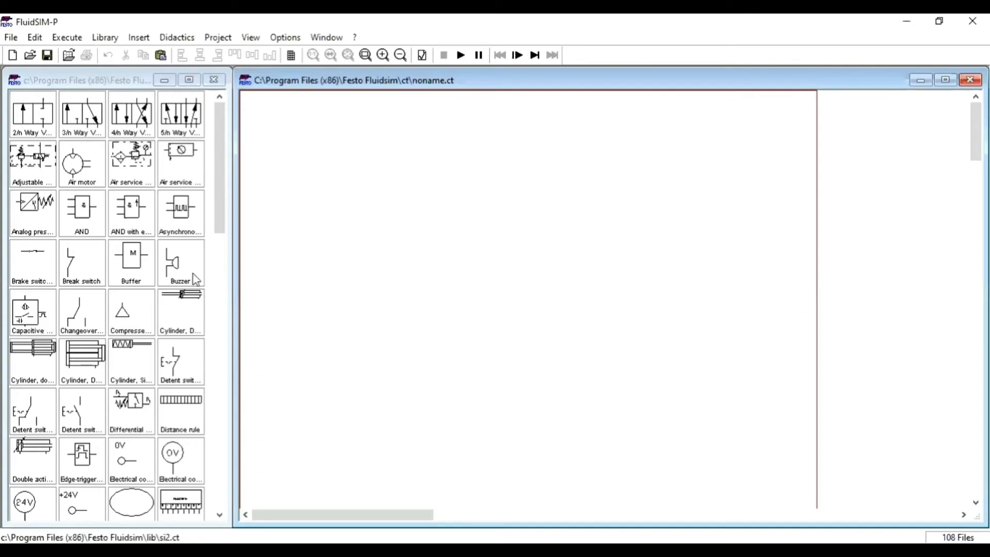
Place a compressed air supply and an air service unit on the circuit sheet and connect the supply to the unit's inlet
drag(146, 308, 335, 357)
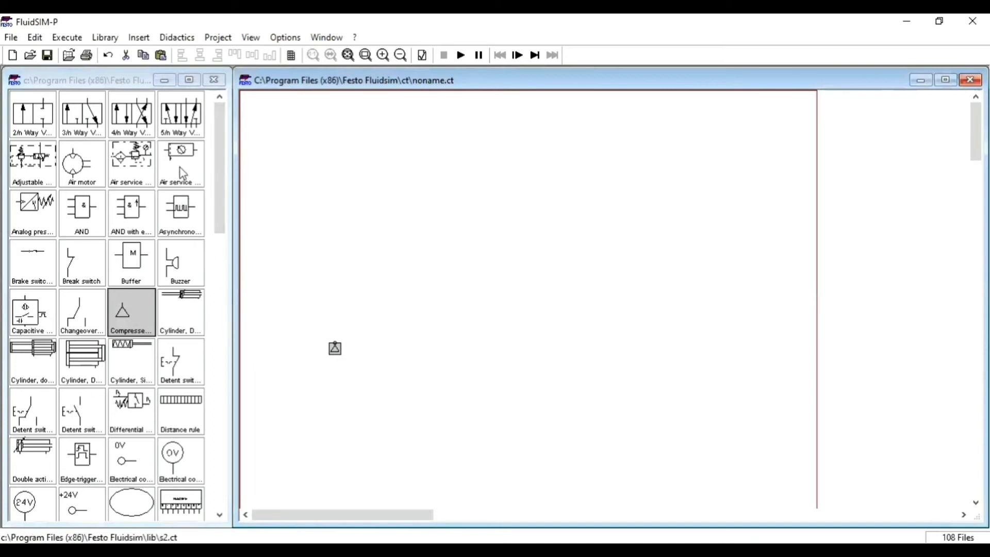
drag(182, 169, 376, 302)
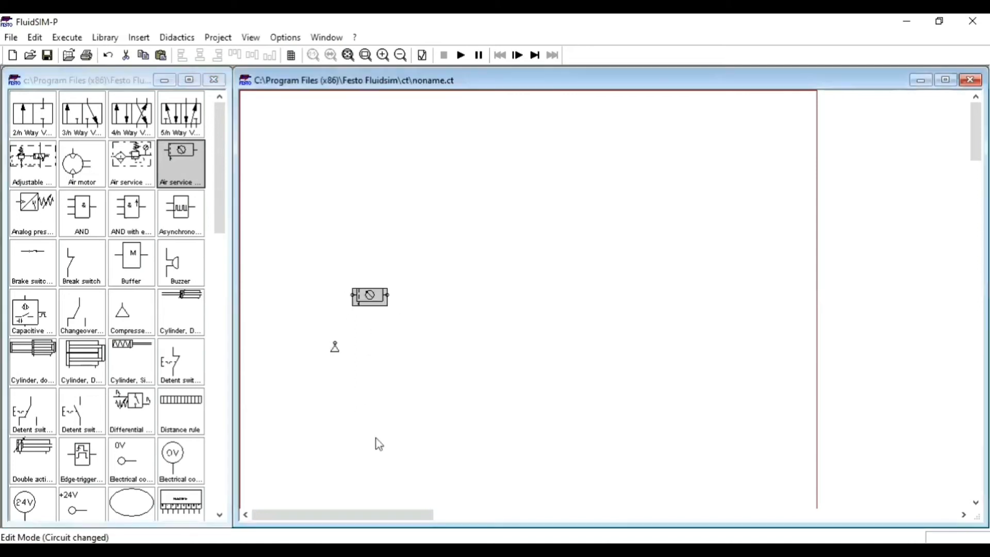
drag(335, 342, 353, 295)
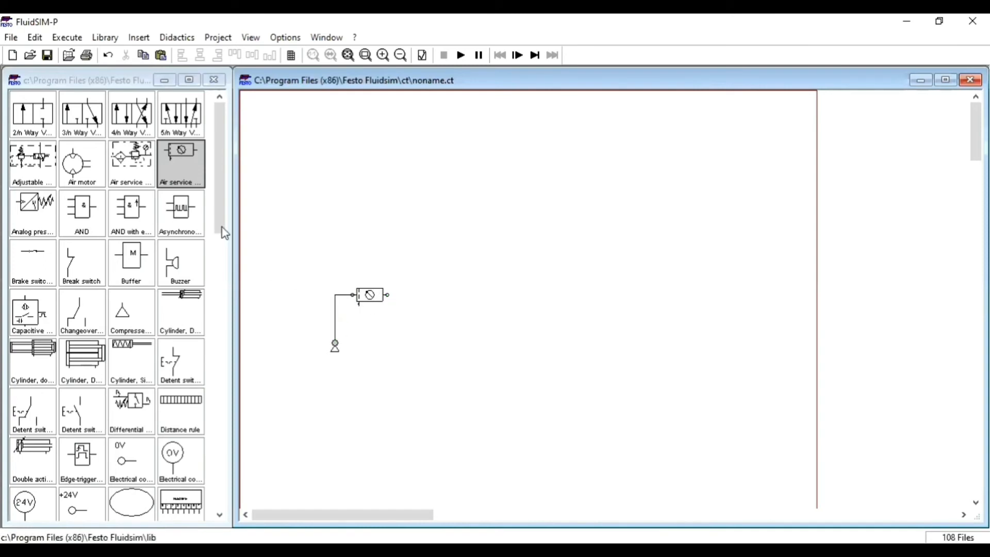
Add a single-acting cylinder above the air service unit and a 3/n way valve between the two
drag(220, 210, 236, 451)
drag(119, 422, 457, 137)
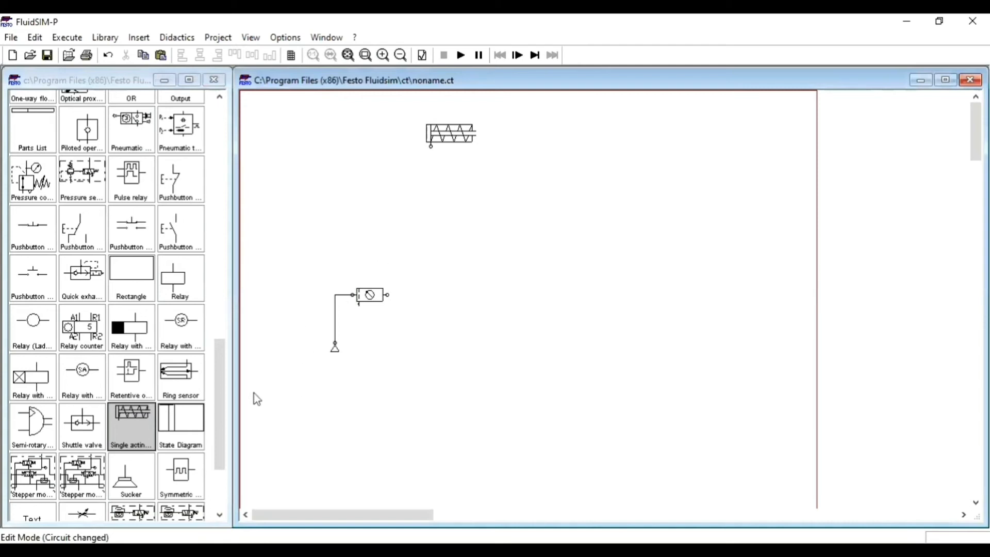
drag(210, 378, 260, 118)
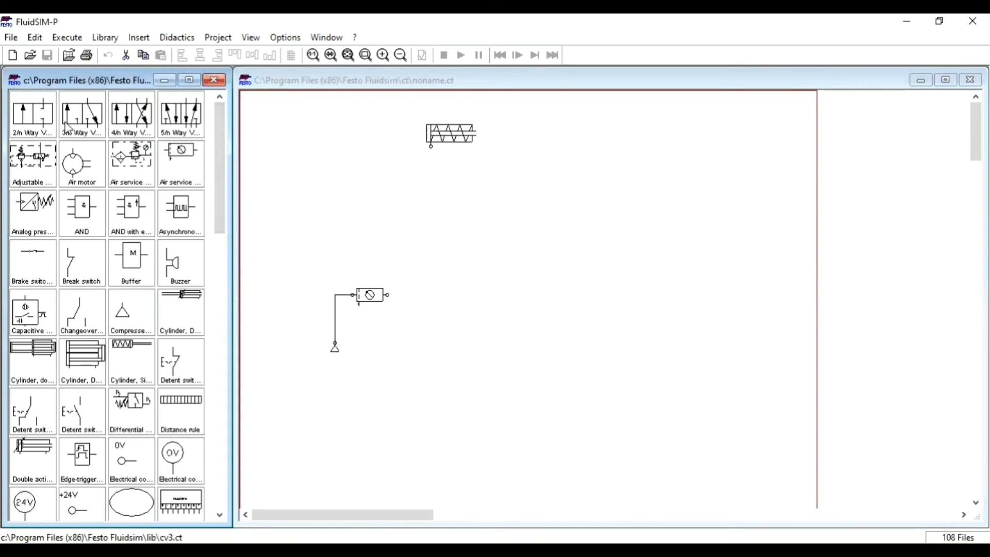
drag(101, 129, 457, 223)
click(483, 287)
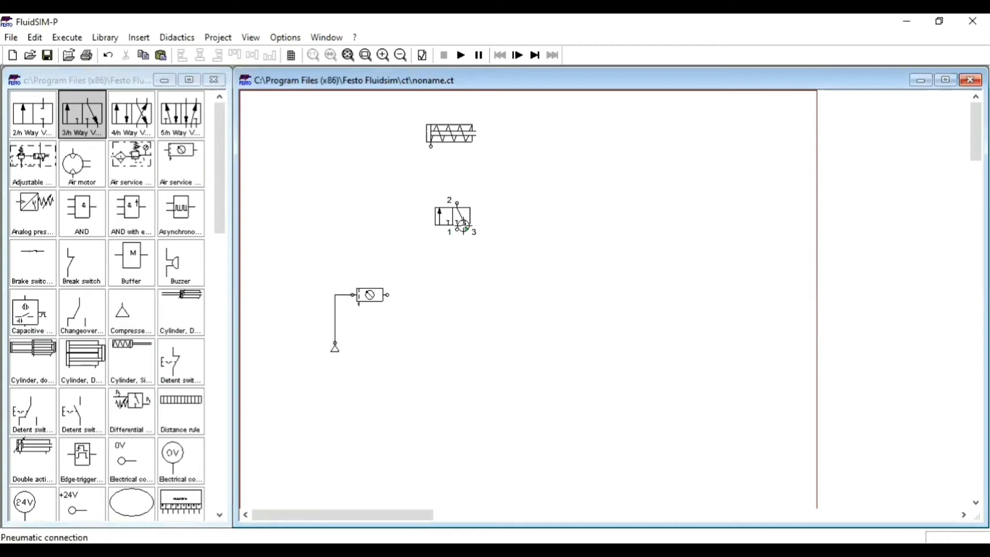
drag(463, 225, 454, 221)
click(466, 274)
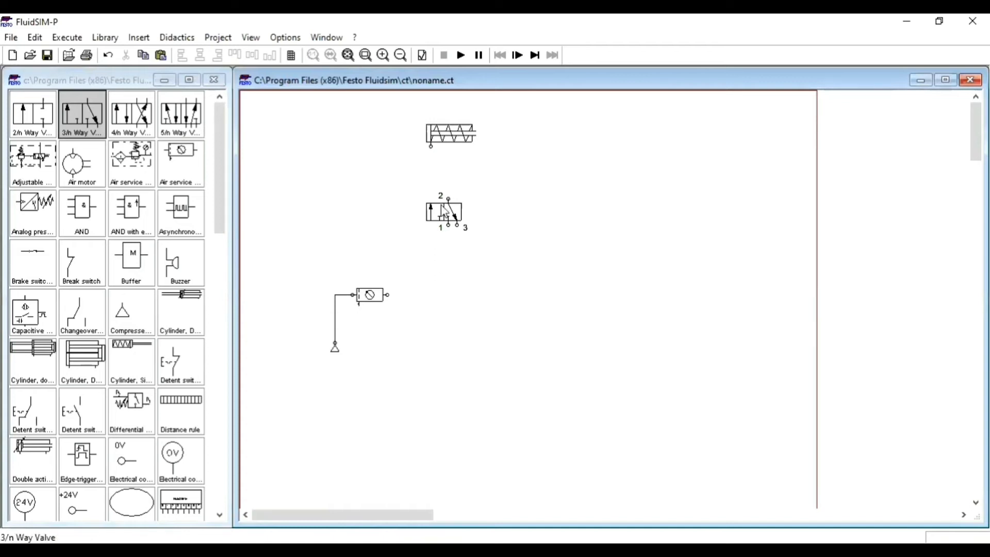
Configure the 3/n way valve with a manual mushroom pushbutton as left actuation and spring return as right actuation
click(440, 216)
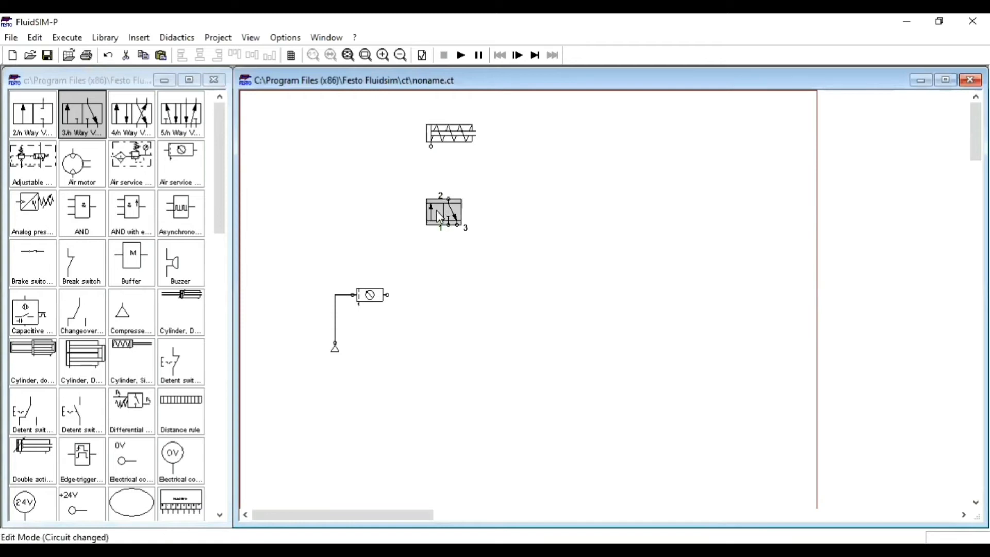
double_click(439, 216)
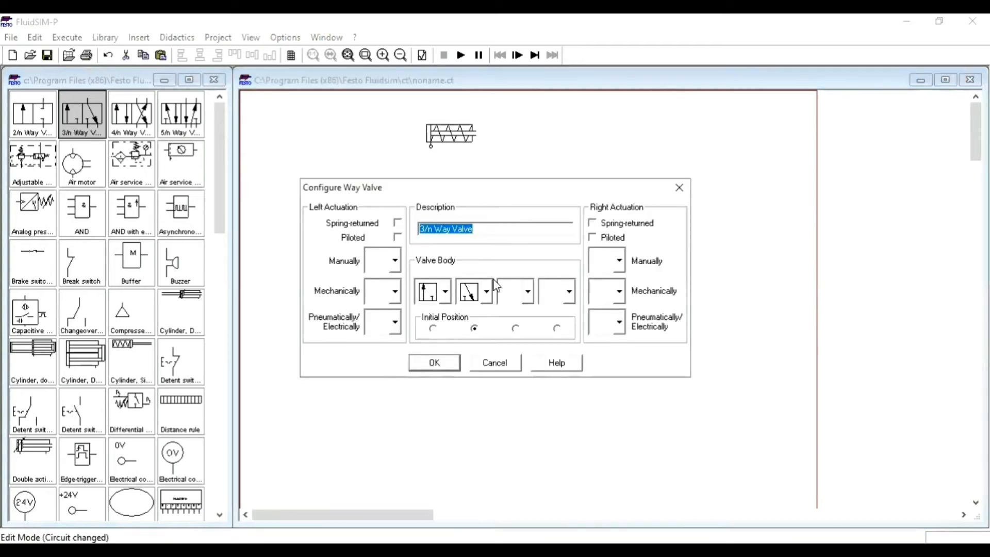
click(396, 295)
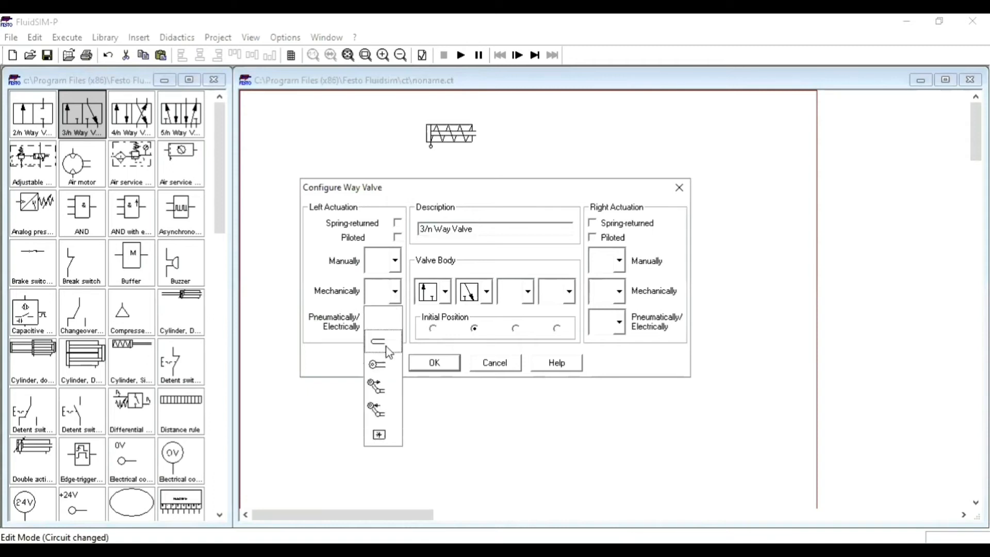
click(395, 260)
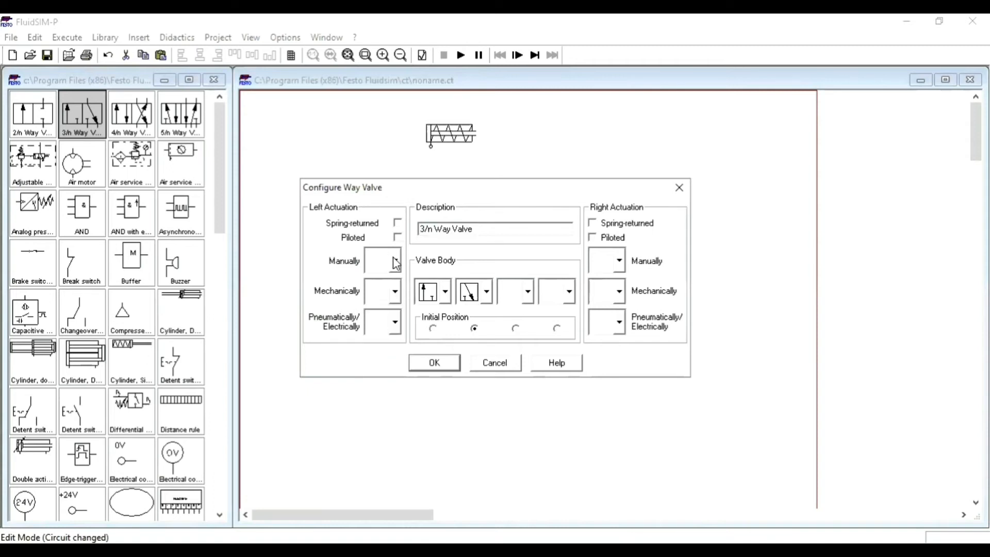
click(395, 261)
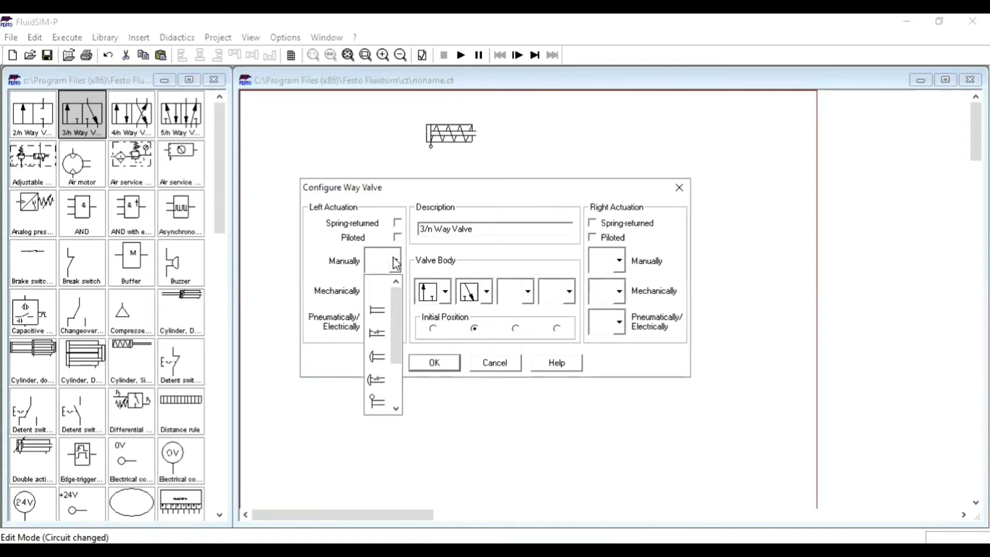
click(376, 357)
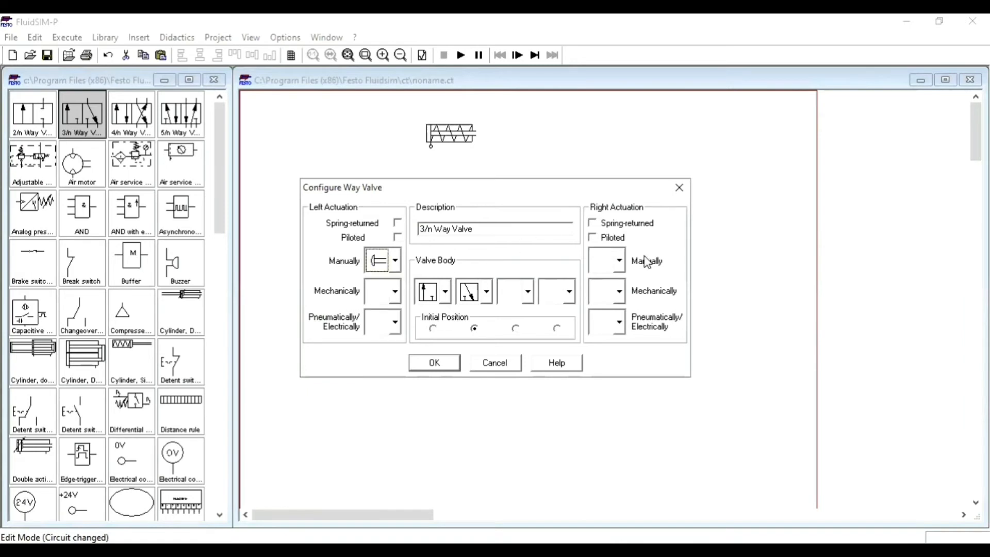
click(593, 223)
click(433, 364)
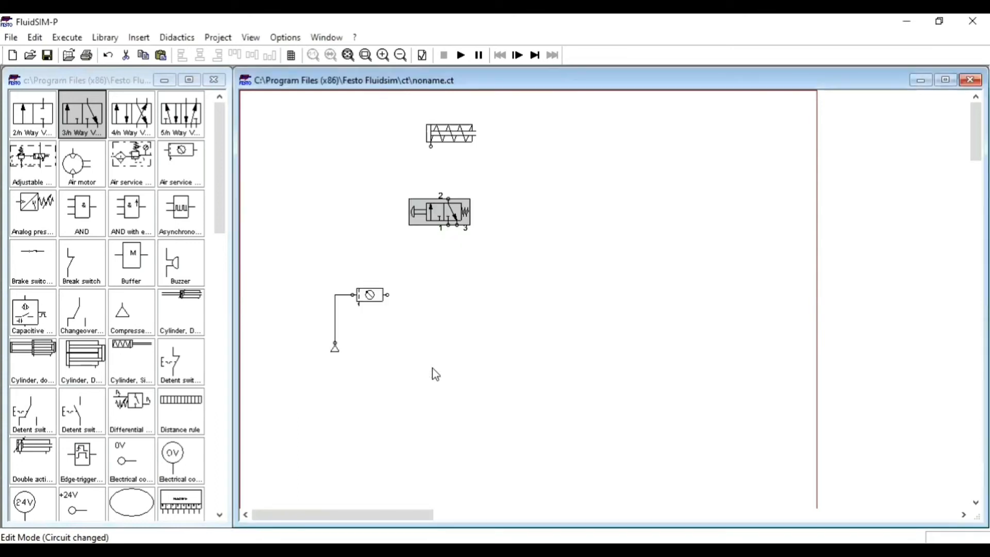
click(463, 359)
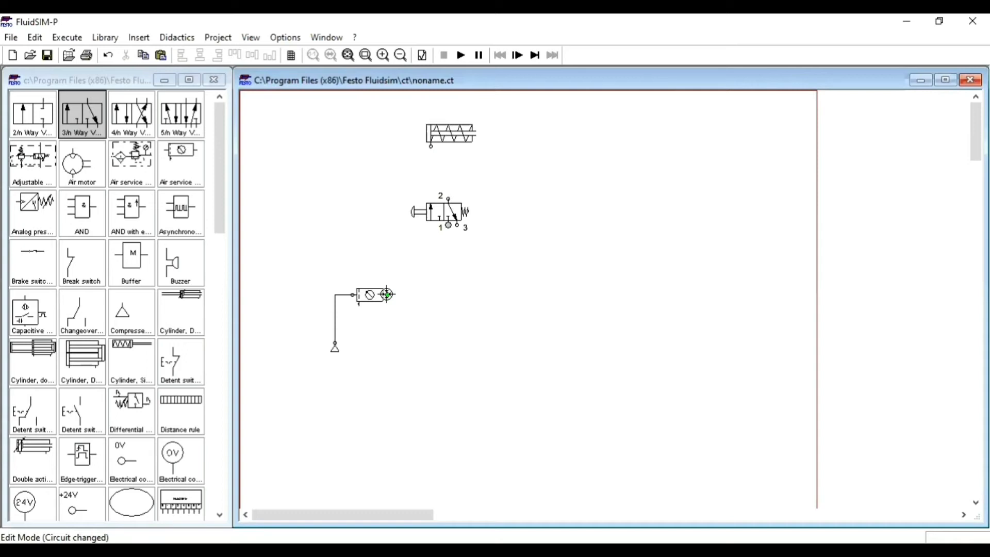
Connect the service unit to valve port 1 and port 2 to the cylinder, aligning the cylinder so the line runs straight
drag(387, 294, 448, 225)
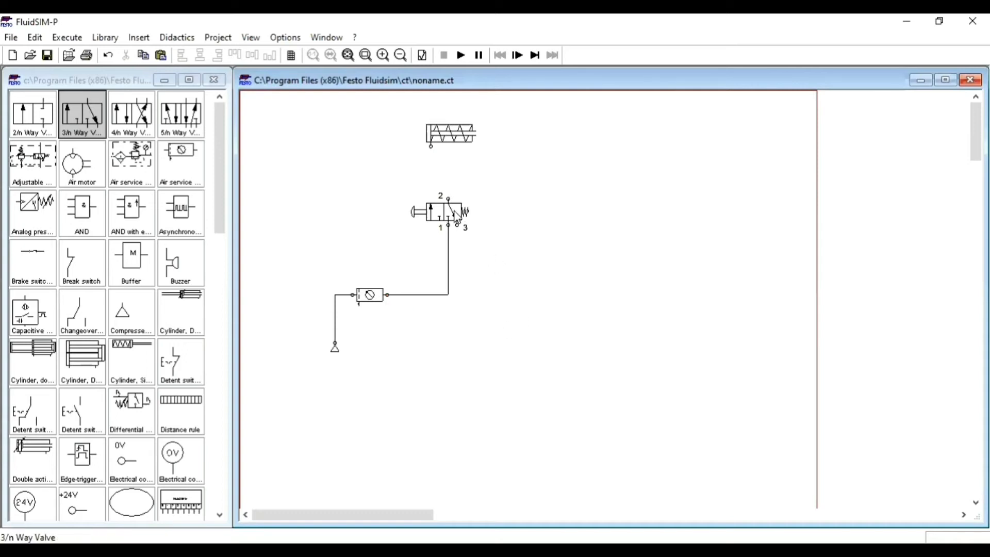
mouse_move(448, 200)
mouse_down()
mouse_move(450, 163)
mouse_move(431, 146)
mouse_up()
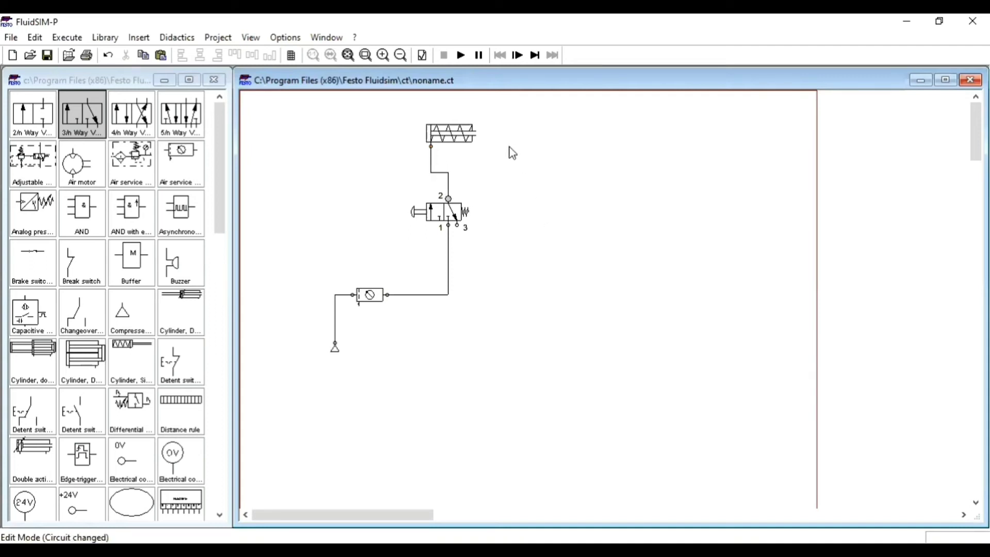
drag(453, 138, 472, 138)
click(537, 207)
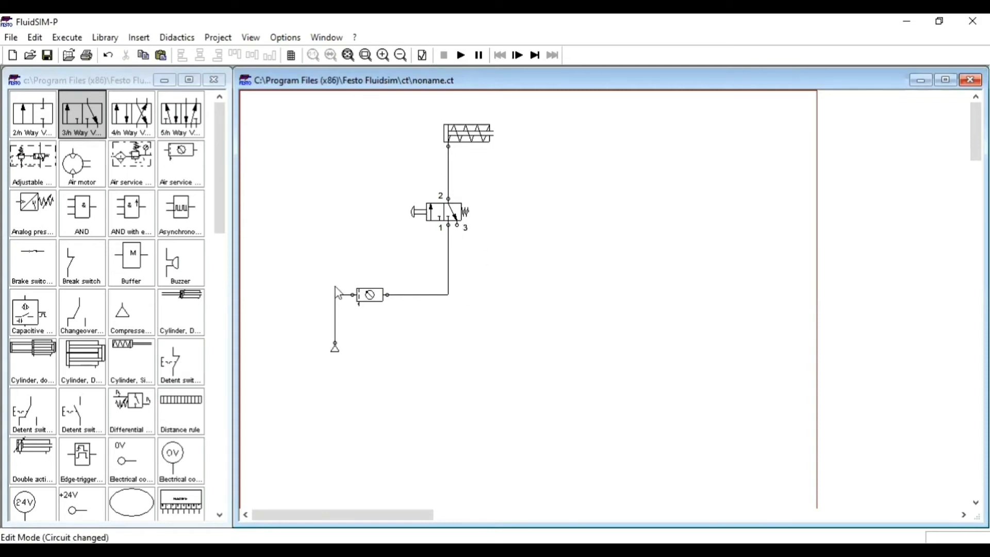
Try to start the simulation, then set the terminator of valve port 3 to the plain triangle exhaust symbol
click(462, 55)
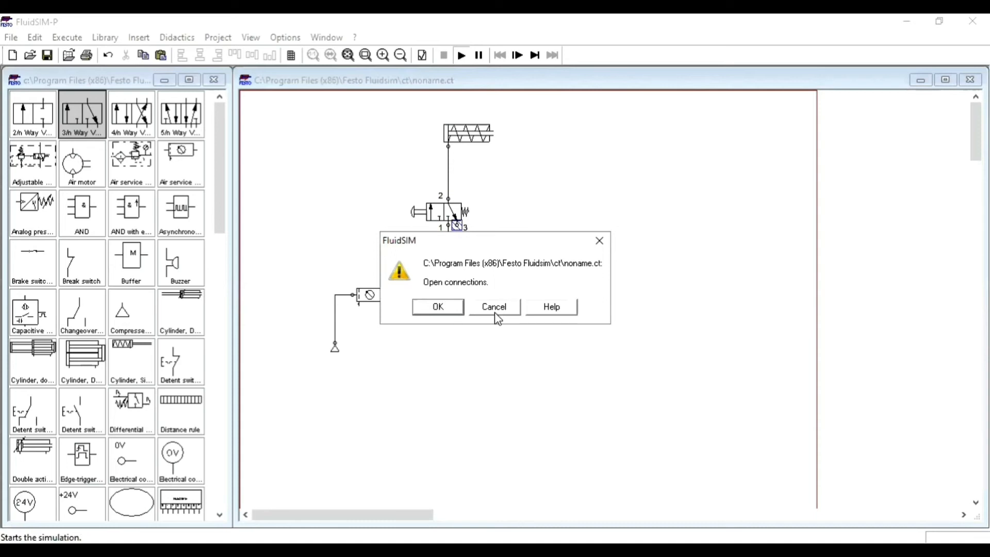
click(497, 311)
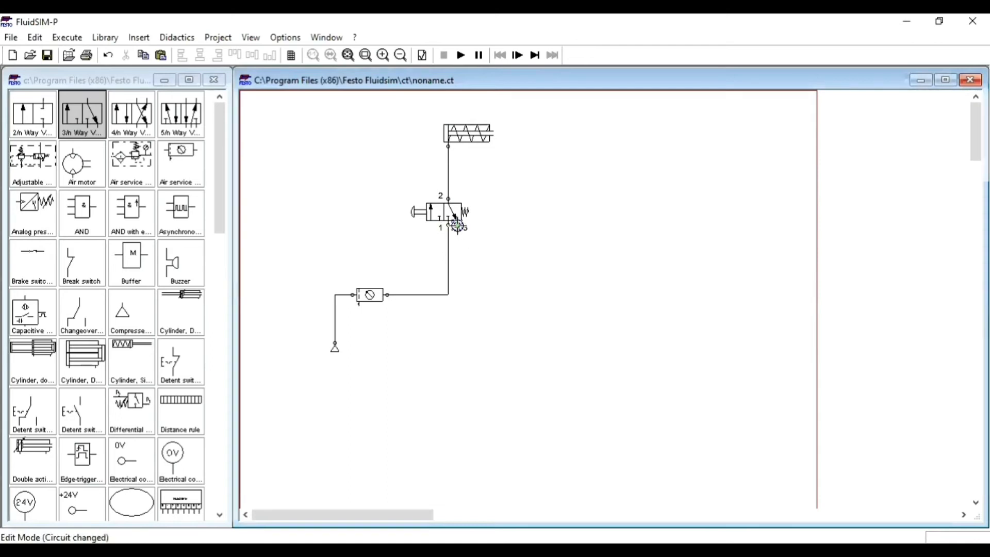
double_click(457, 227)
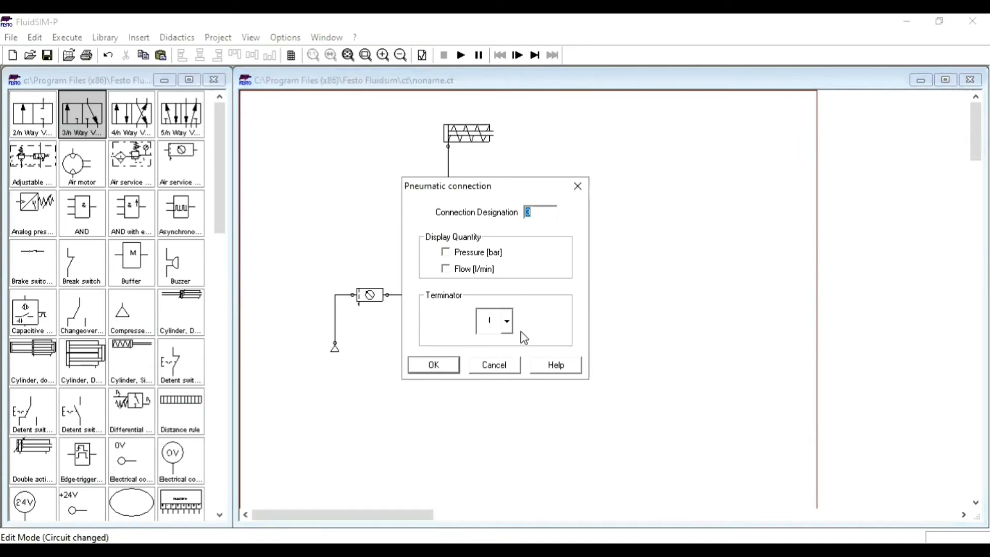
click(506, 322)
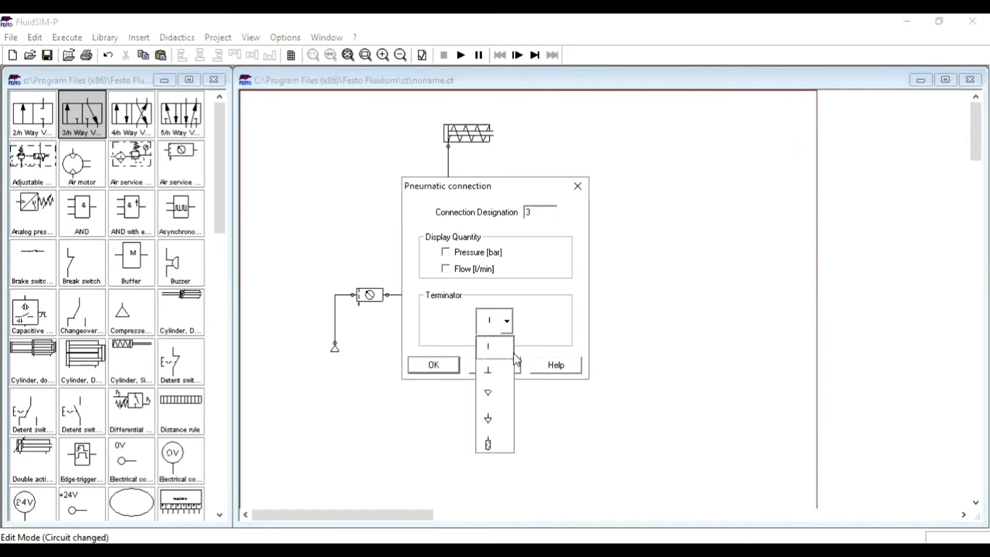
click(494, 397)
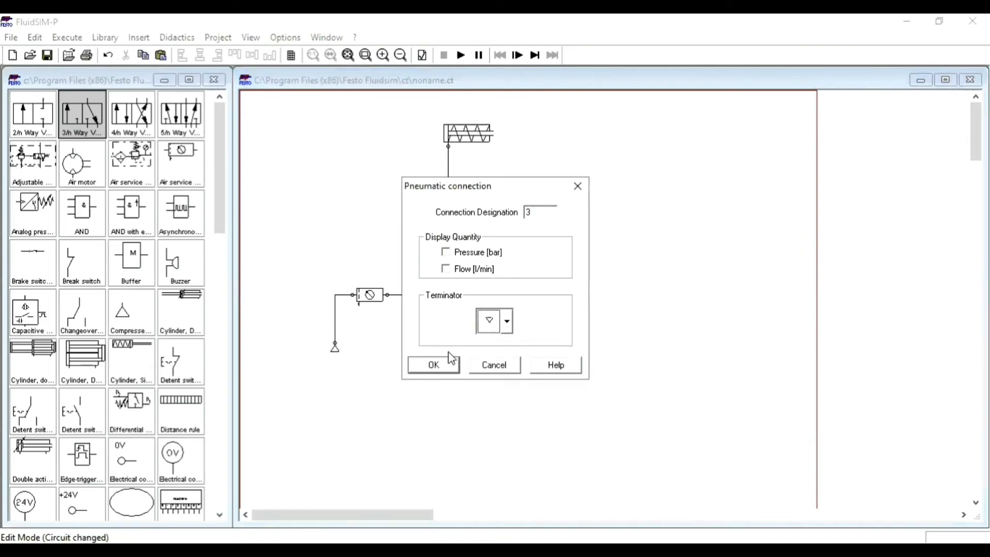
click(439, 367)
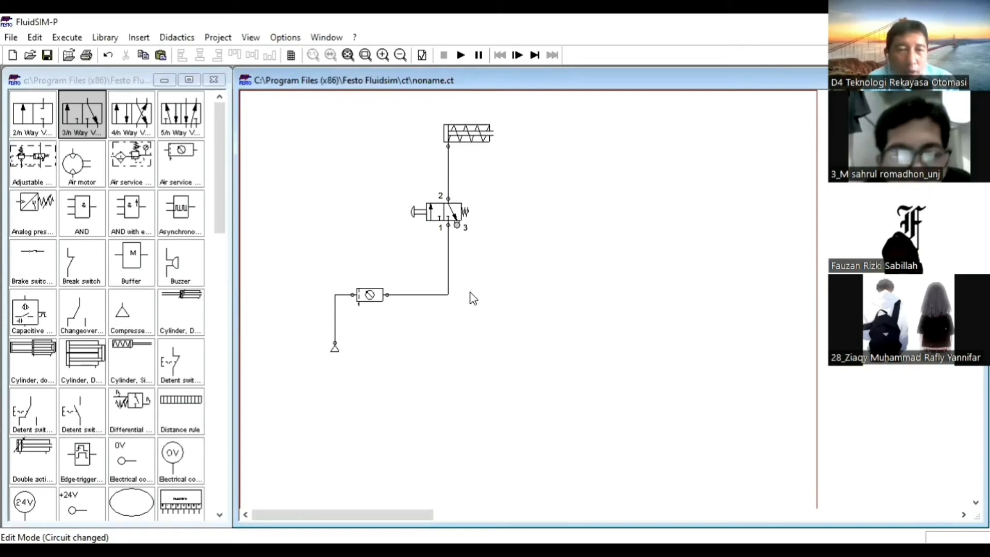
Simulate the circuit, actuate the pushbutton valve to test how the cylinder extends and returns, and stop the simulation
click(460, 56)
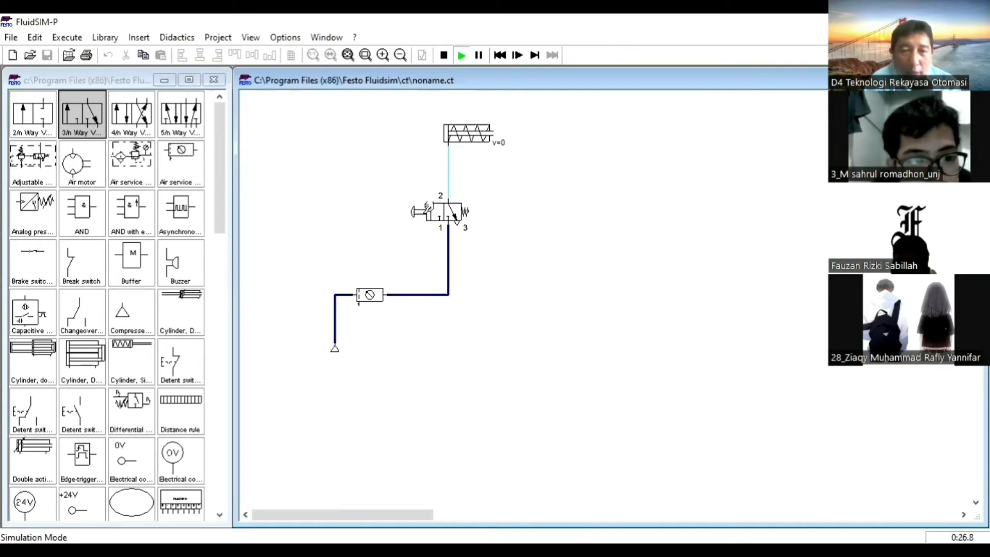
click(429, 205)
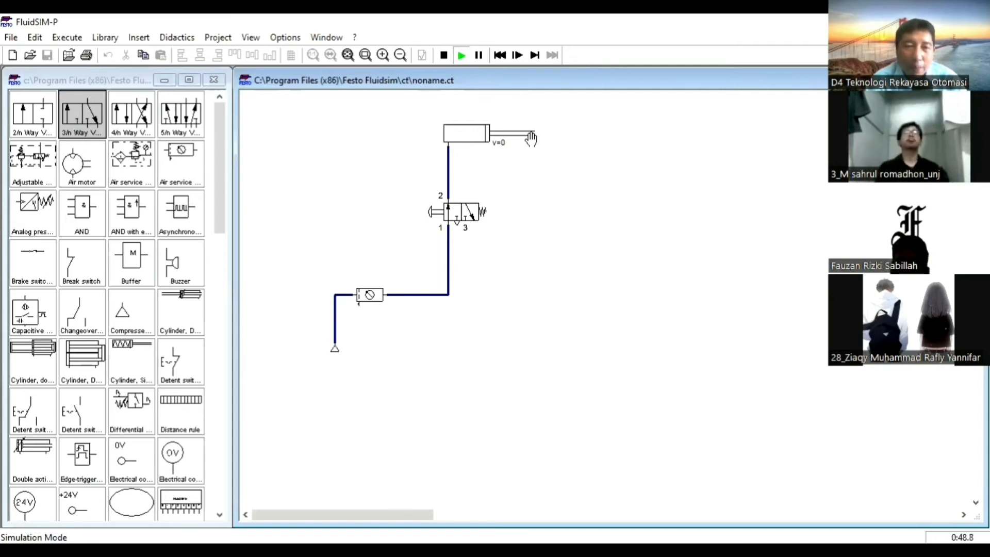
drag(530, 139, 531, 138)
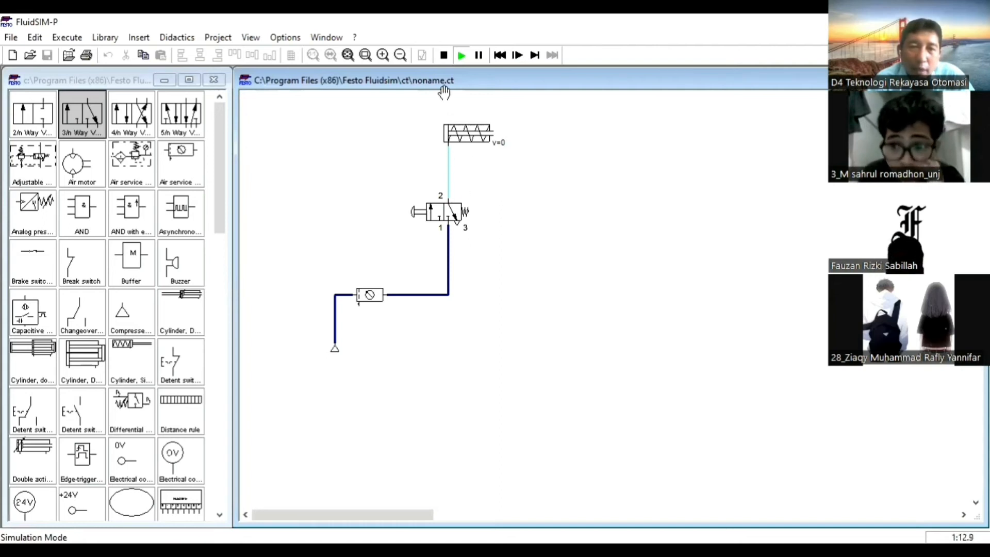
click(443, 55)
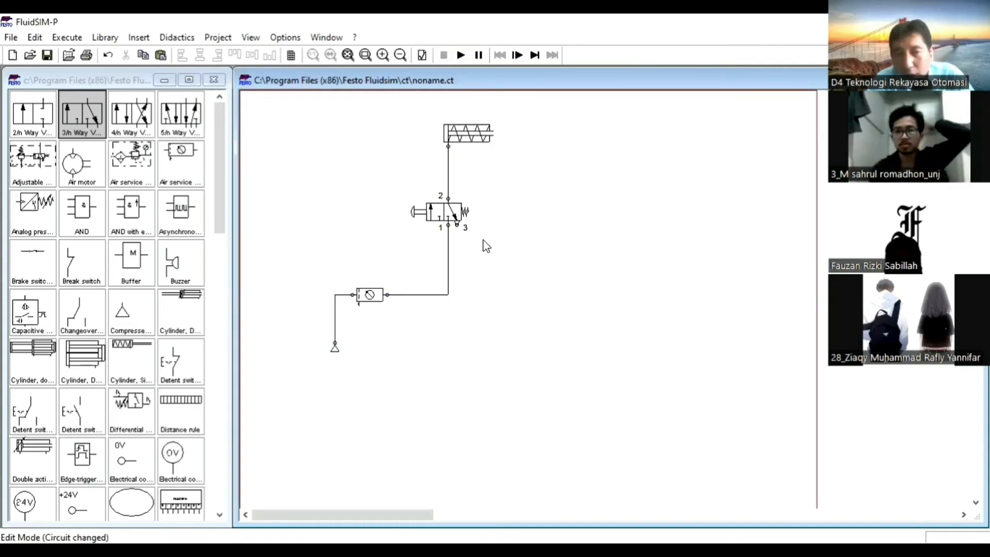
Remove the spring return from the right actuation of the 3/n way valve
double_click(445, 213)
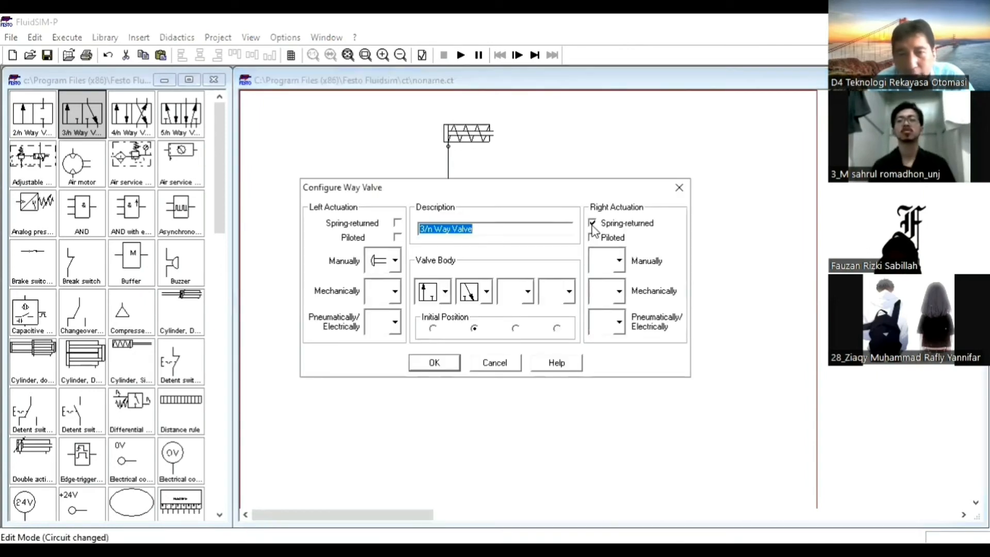
click(593, 223)
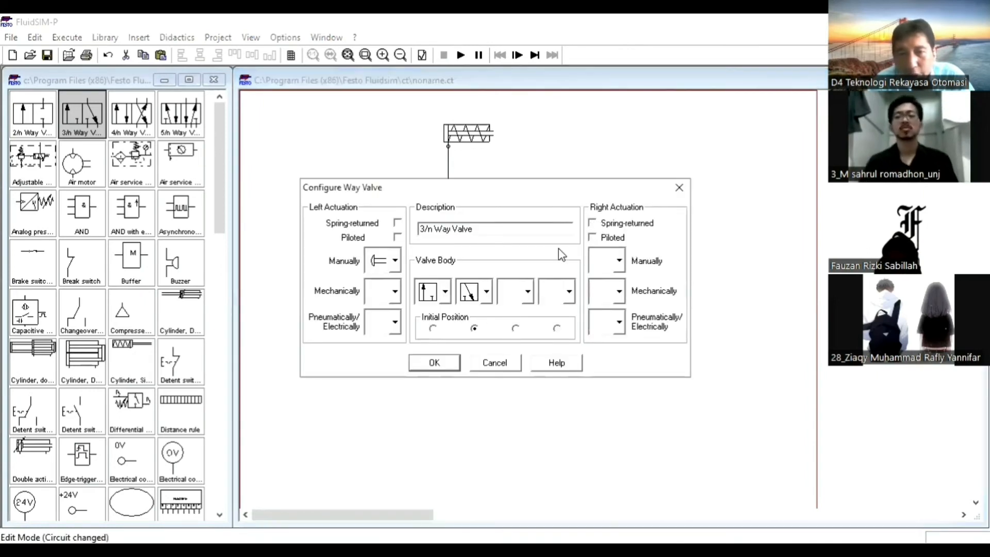
click(434, 365)
click(464, 351)
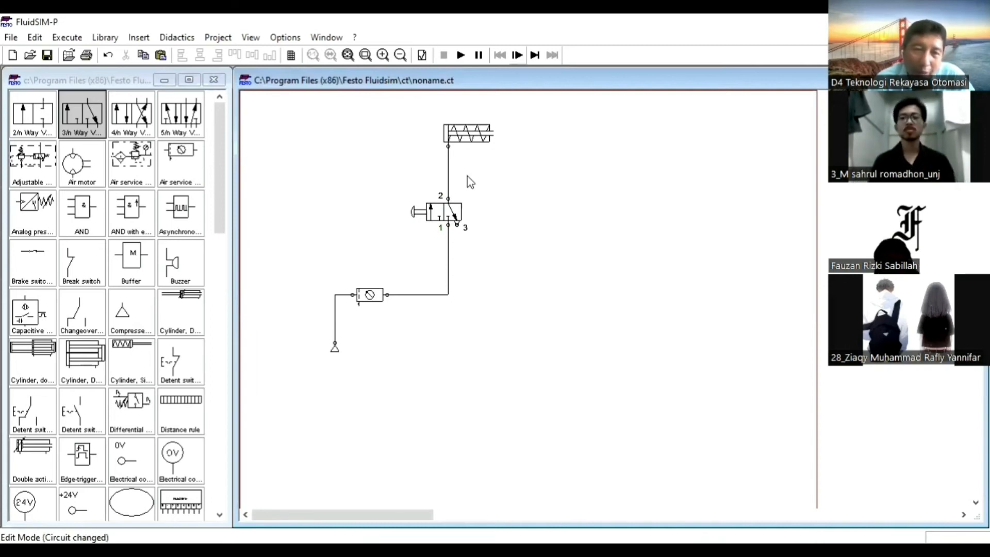
Simulate the circuit without the valve spring, switch the valve over and back, and stop the simulation
click(460, 55)
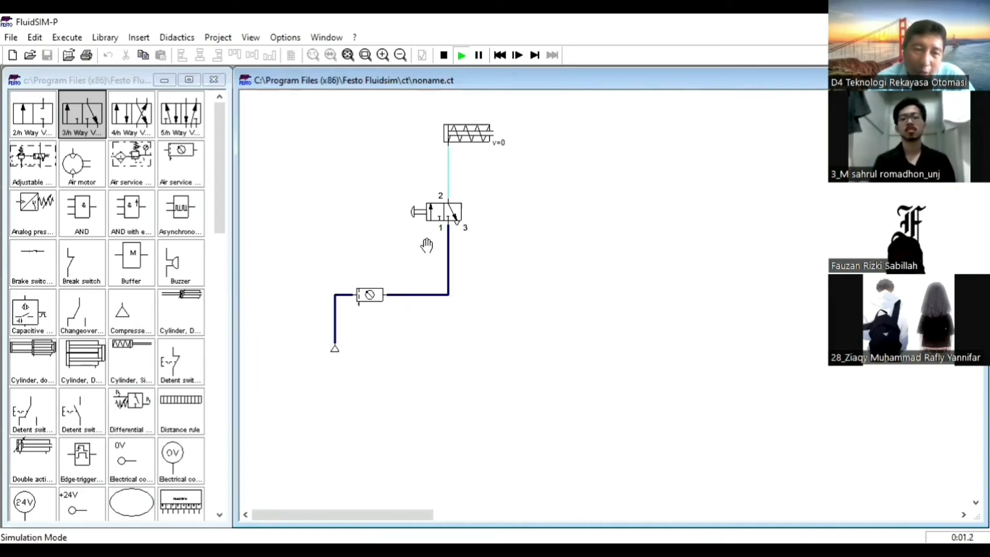
click(456, 220)
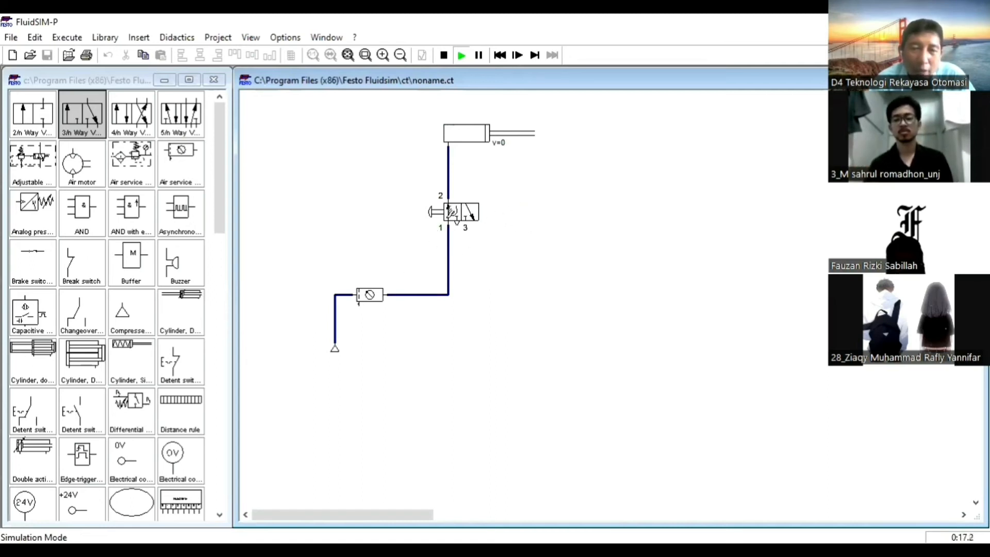
click(449, 211)
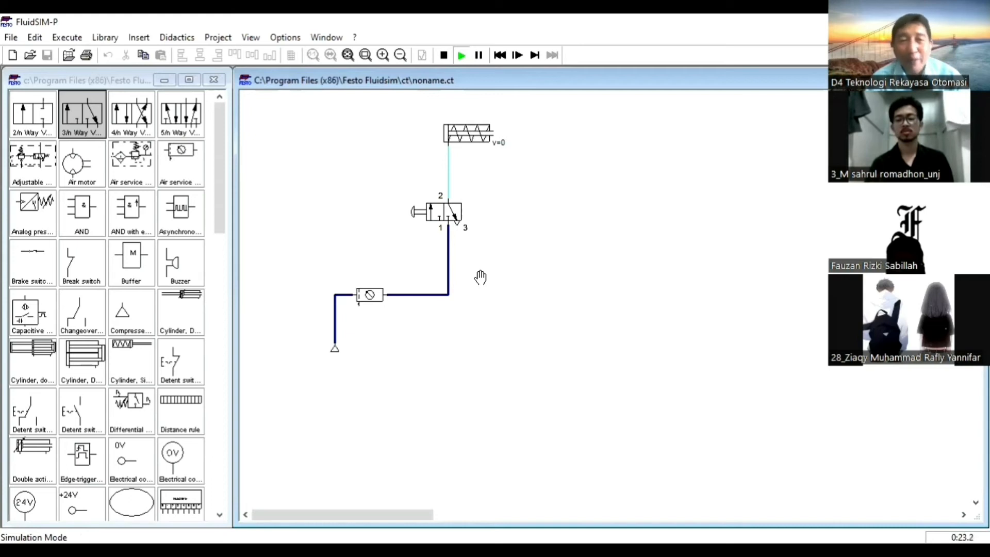
click(444, 56)
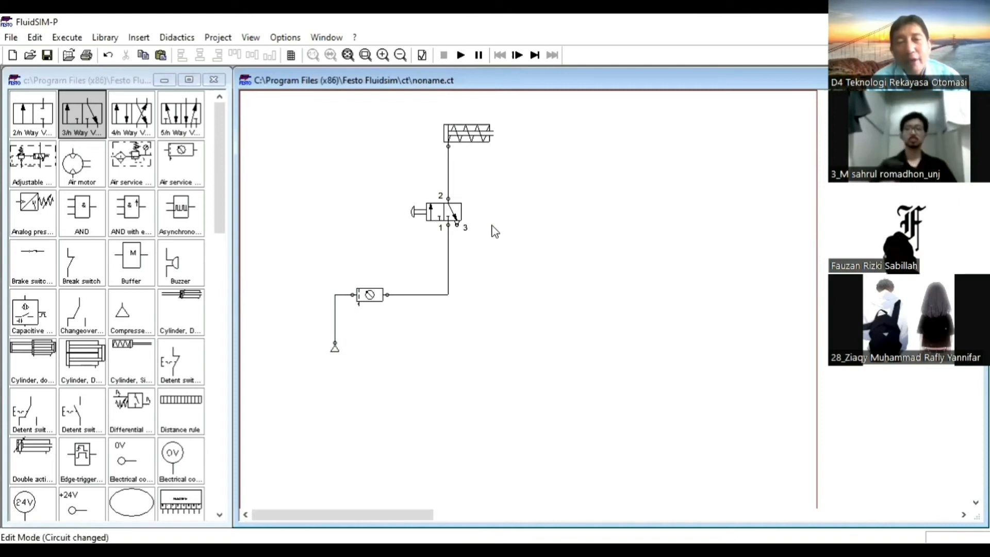
Restore the spring return on the right actuation of the 3/n way valve
click(446, 210)
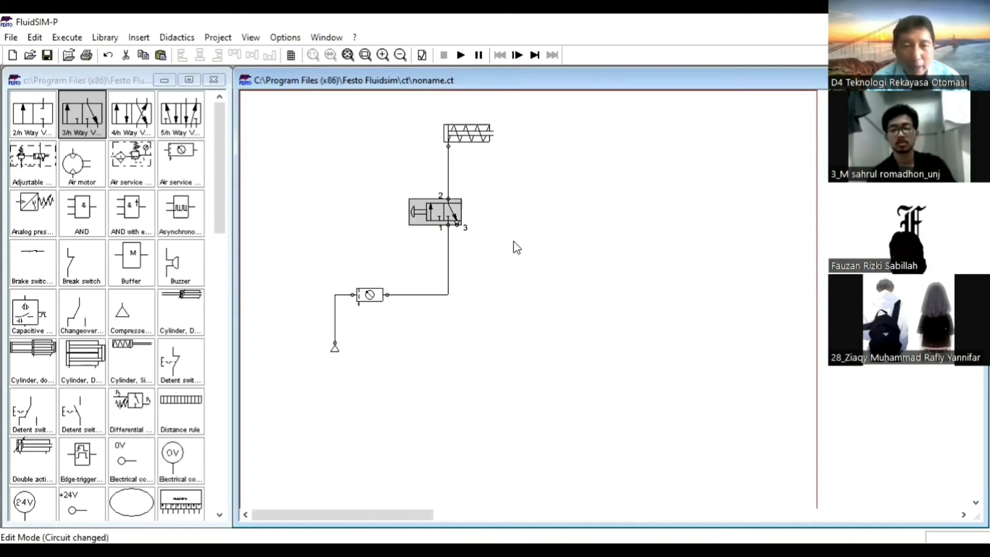
double_click(446, 209)
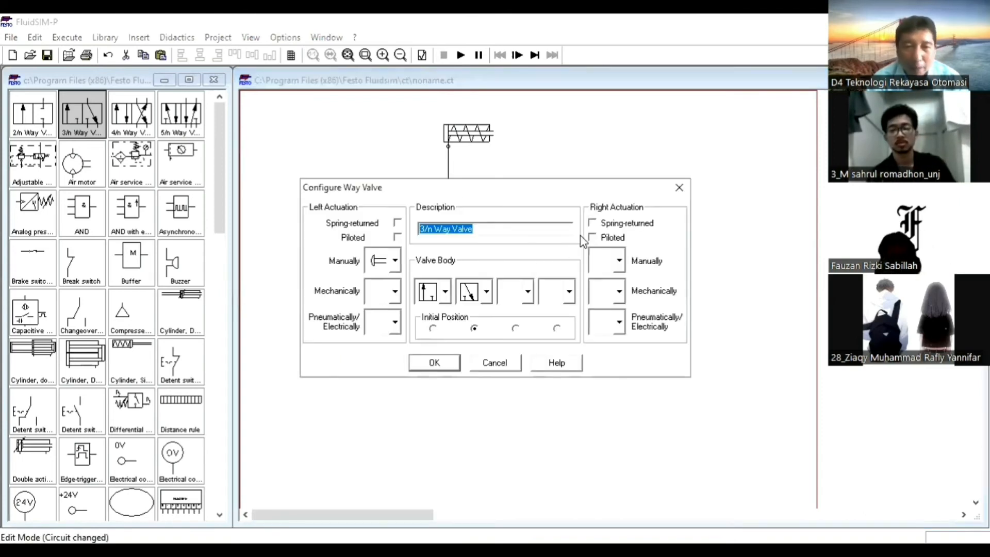
click(617, 224)
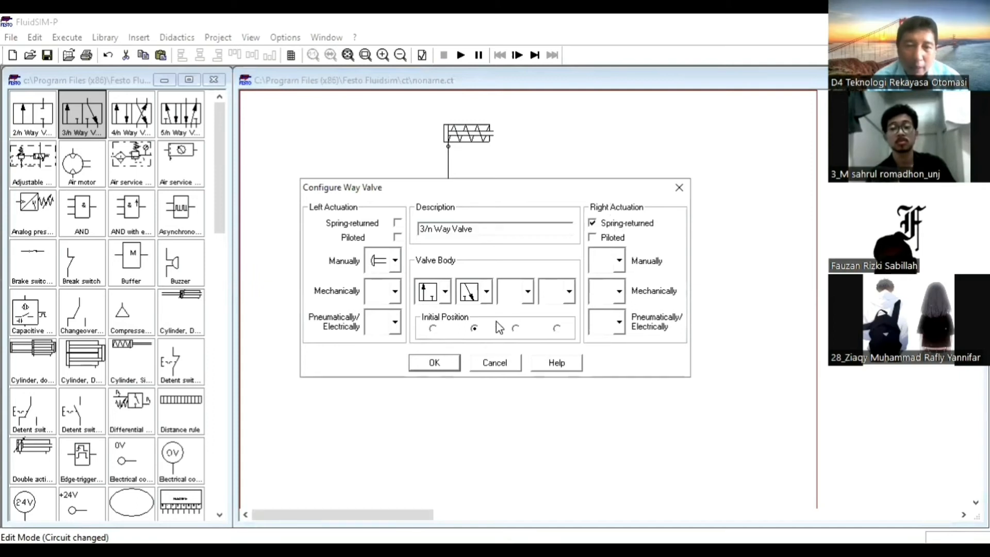
click(435, 363)
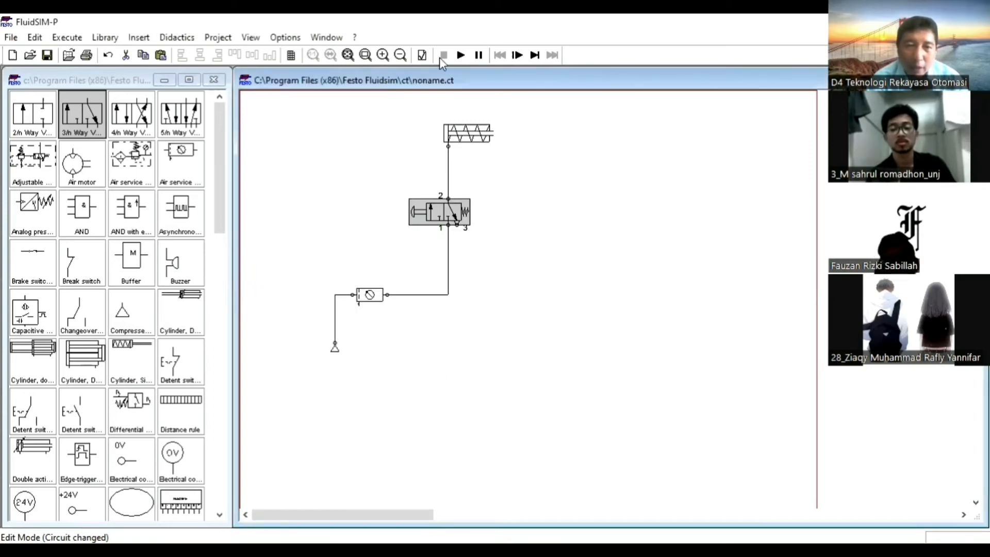
Simulate the circuit with the spring-returned valve, actuate and release its pushbutton to extend and retract the cylinder, and stop the simulation
click(462, 56)
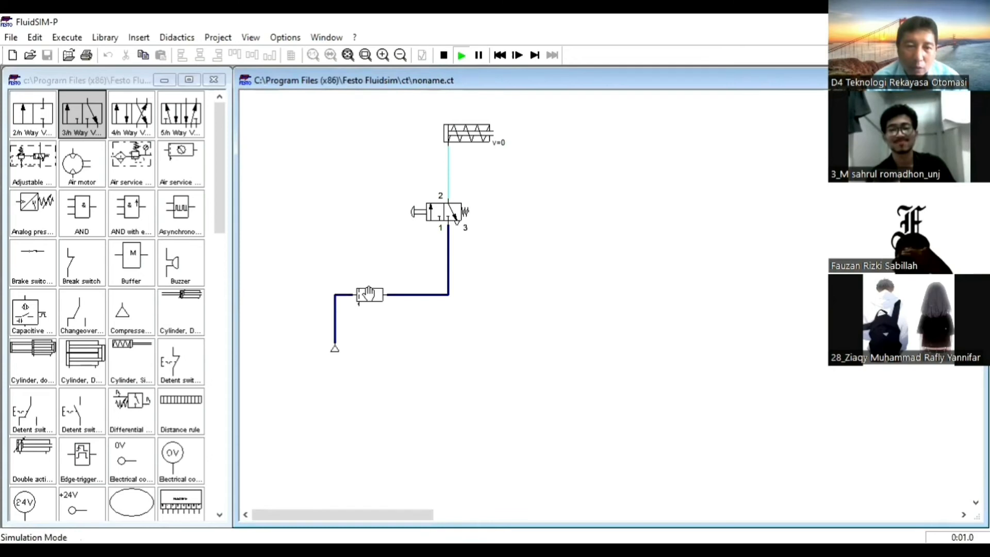
click(441, 207)
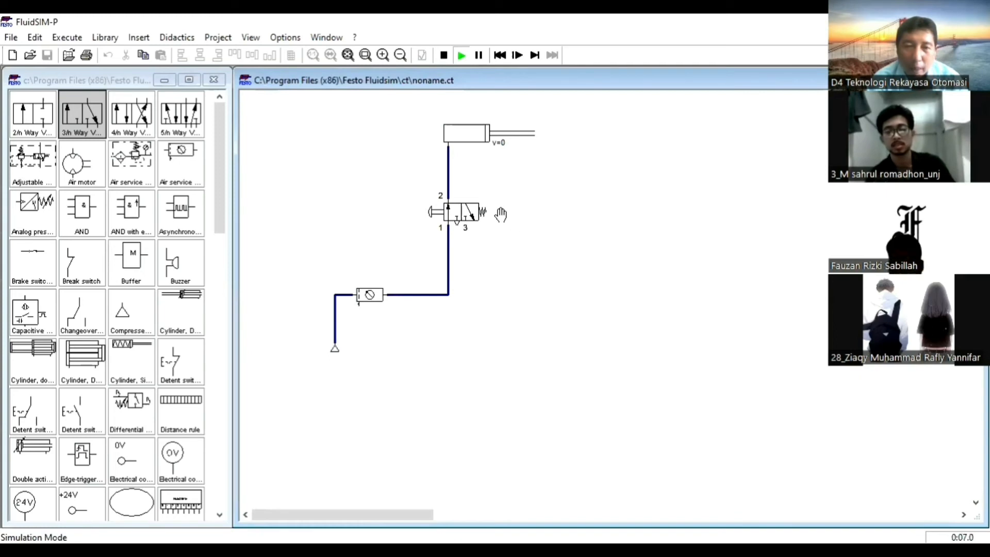
drag(500, 215, 502, 215)
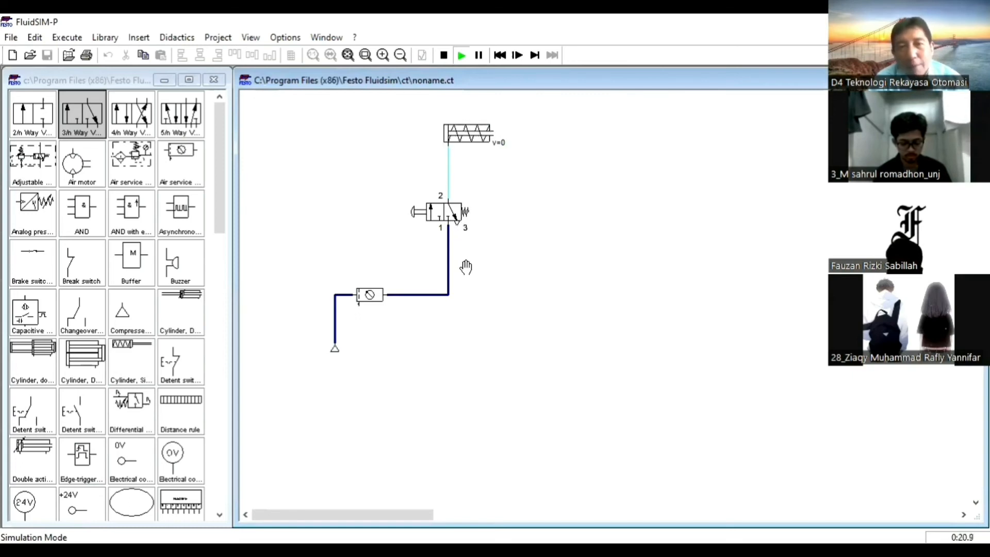
click(438, 58)
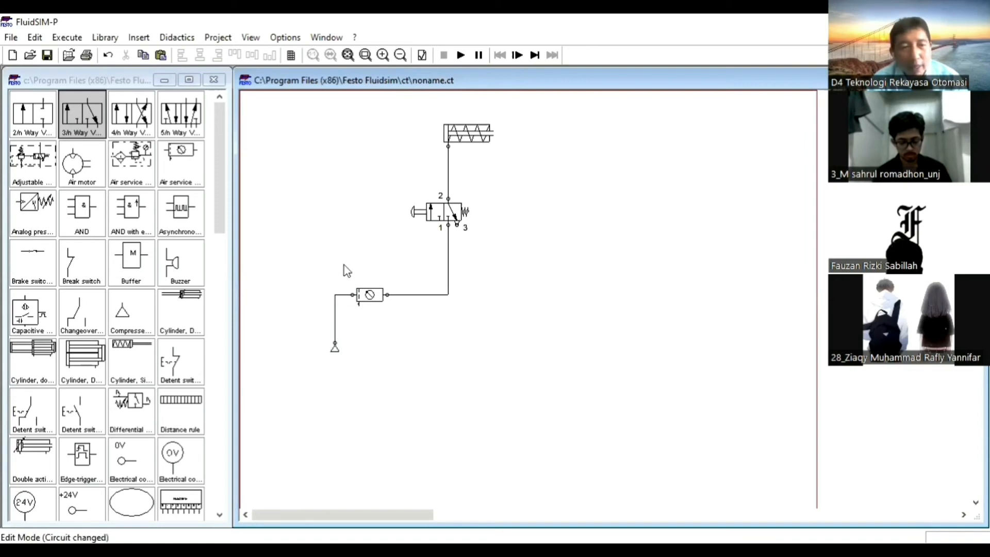
Place a double acting cylinder from the component library to the right of the single acting cylinder
drag(223, 226, 189, 431)
scroll(189, 431, down, 4)
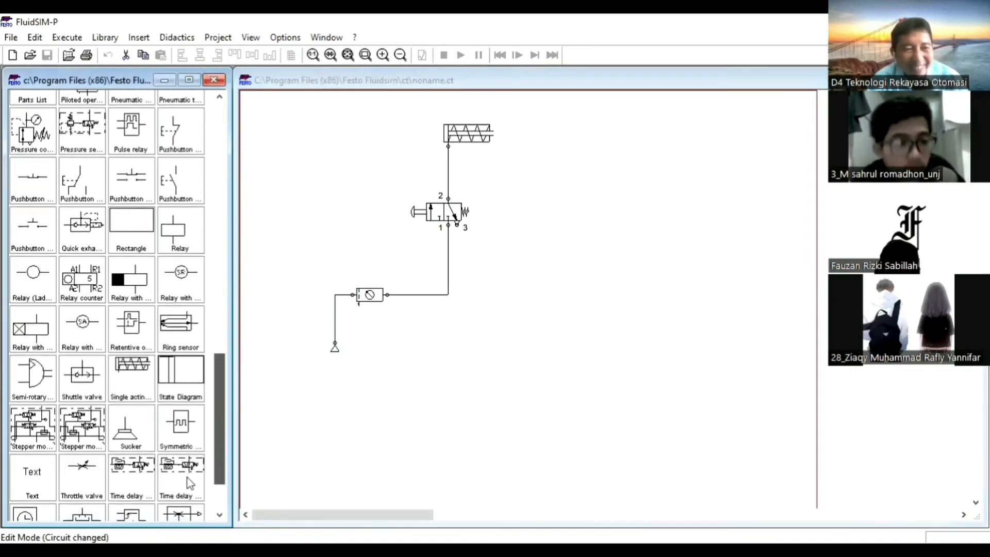
drag(189, 490, 212, 203)
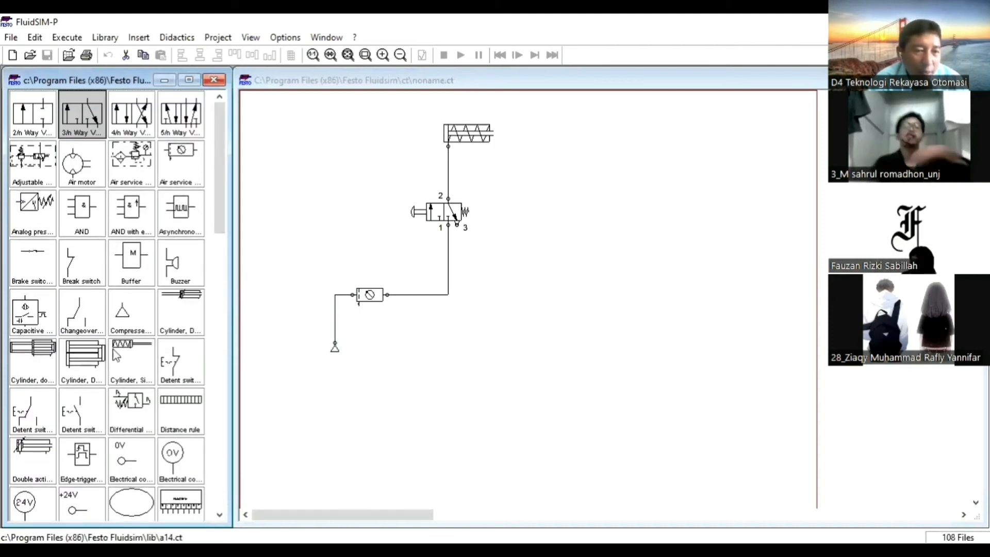
drag(29, 476, 608, 121)
click(610, 176)
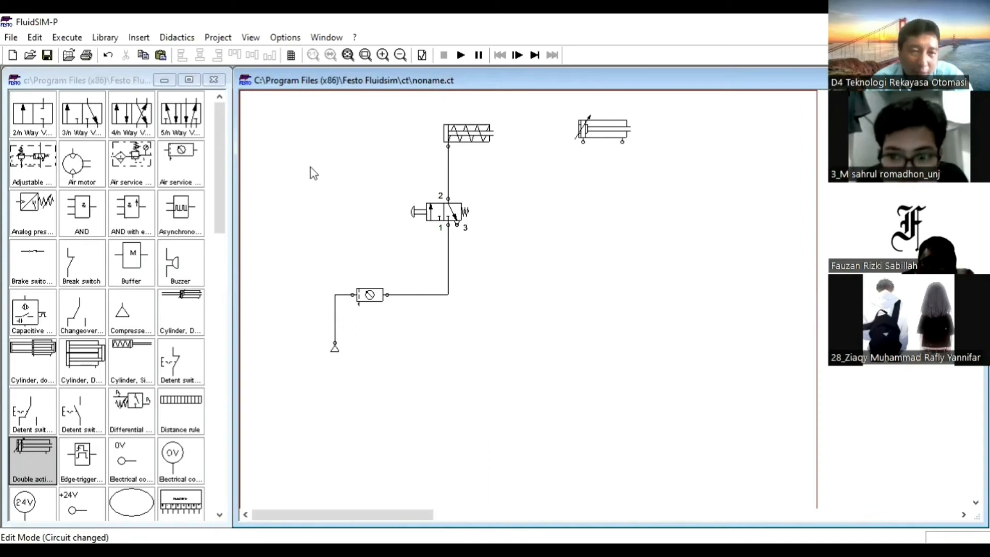
Place a 5/n way valve from the component library and position it directly below the double acting cylinder
click(181, 120)
drag(182, 119, 598, 222)
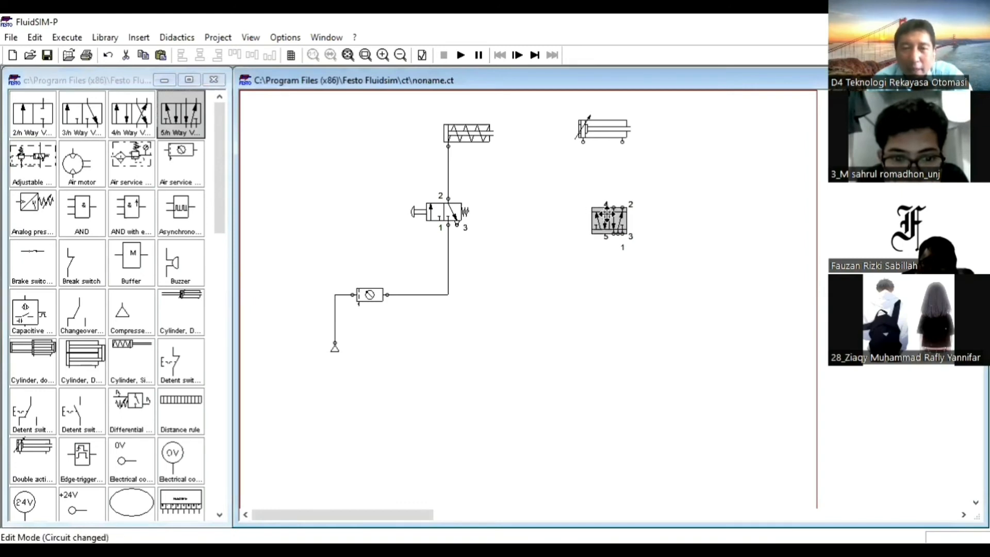
click(612, 280)
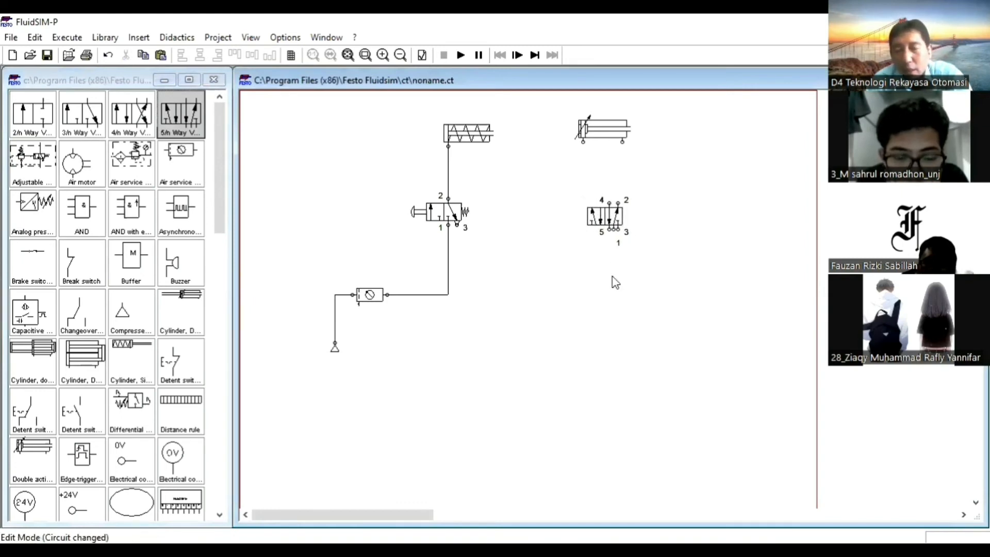
drag(605, 219, 596, 219)
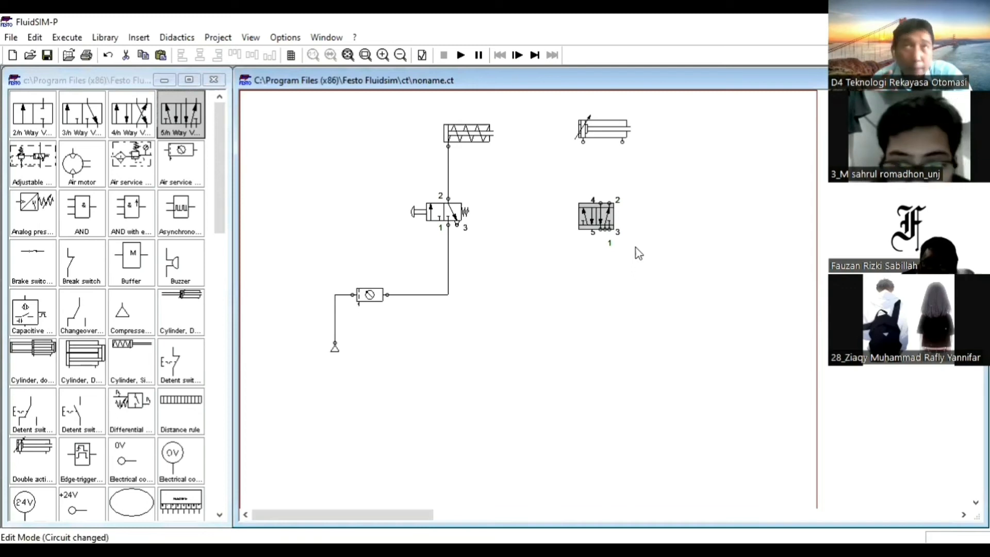
click(623, 260)
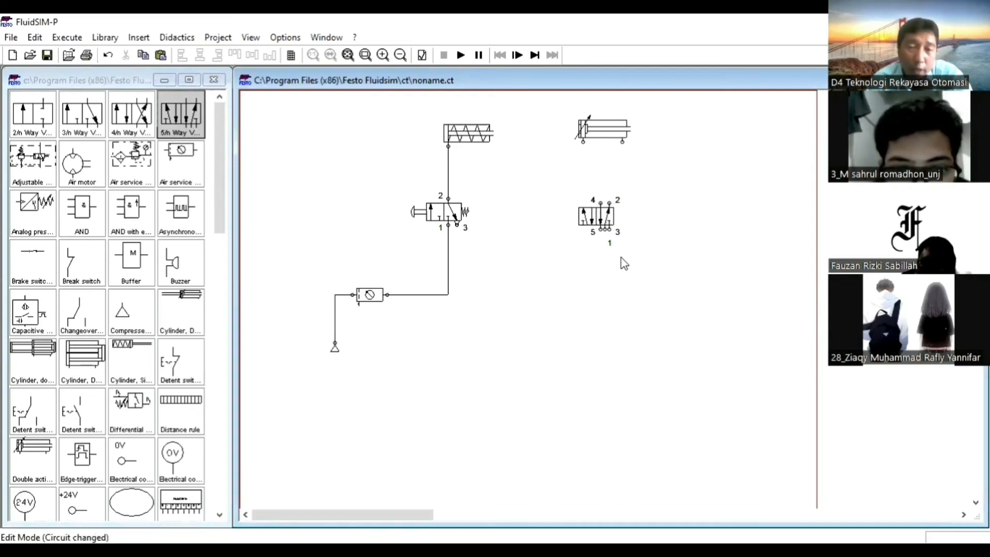
Configure the 5/n way valve with manual pushbutton actuation on both its left and right sides
double_click(595, 214)
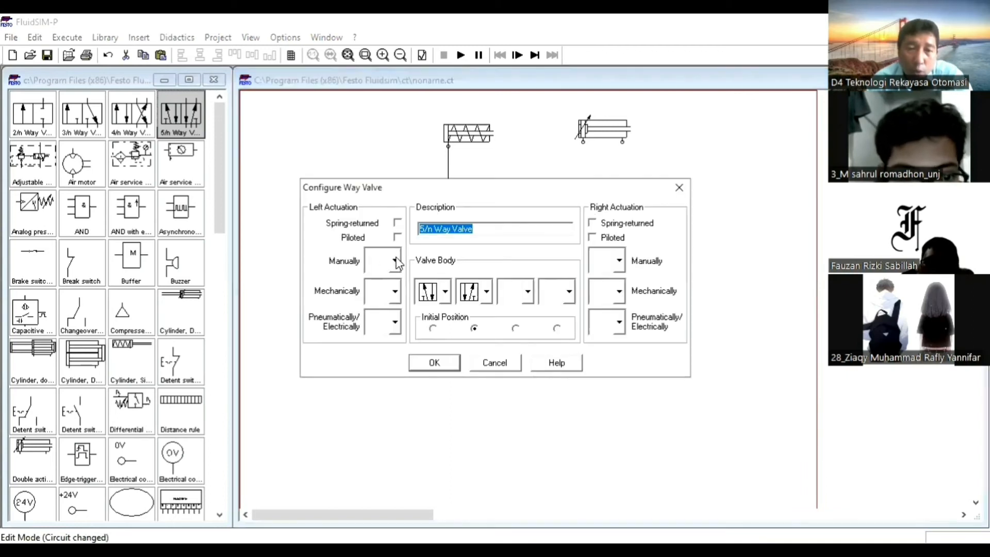
click(395, 261)
click(379, 356)
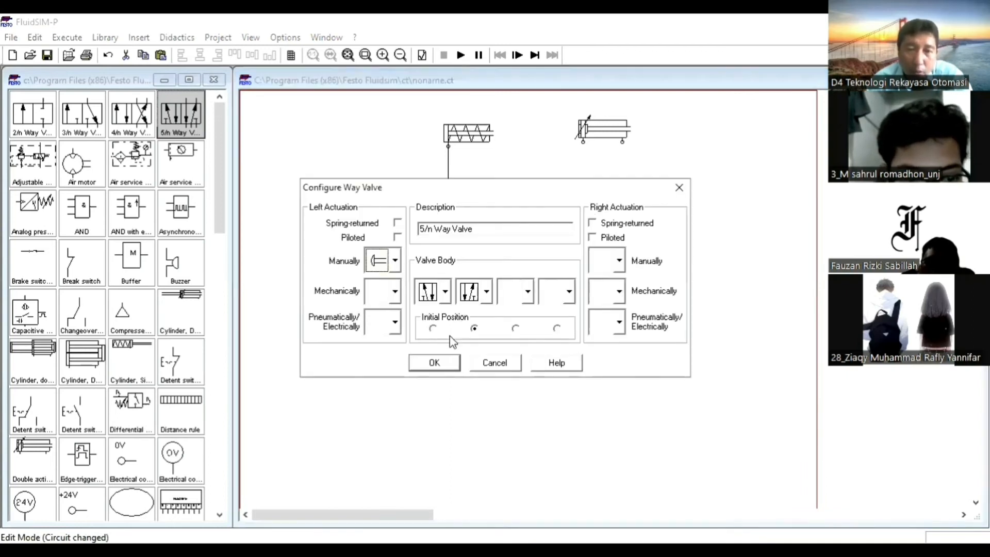
click(619, 261)
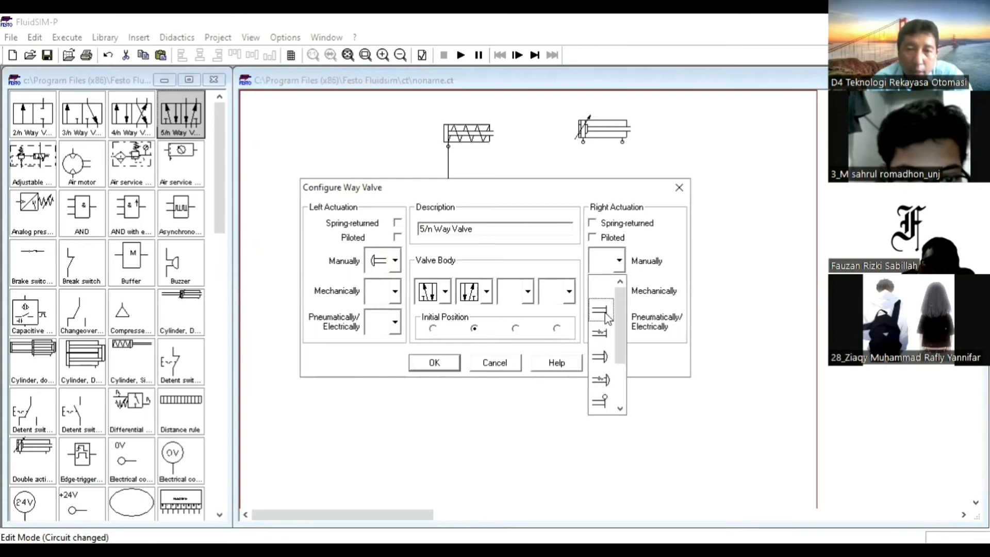
click(599, 356)
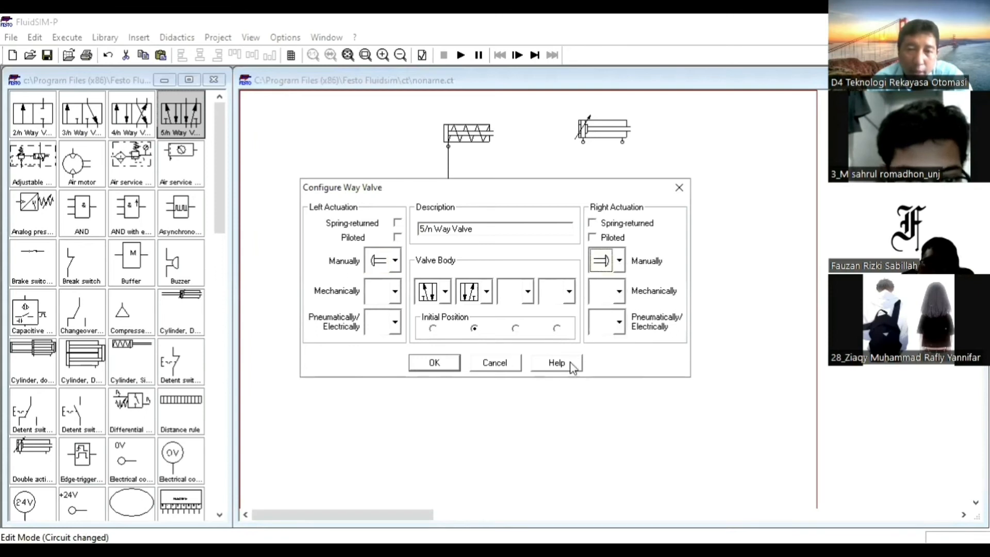
click(434, 363)
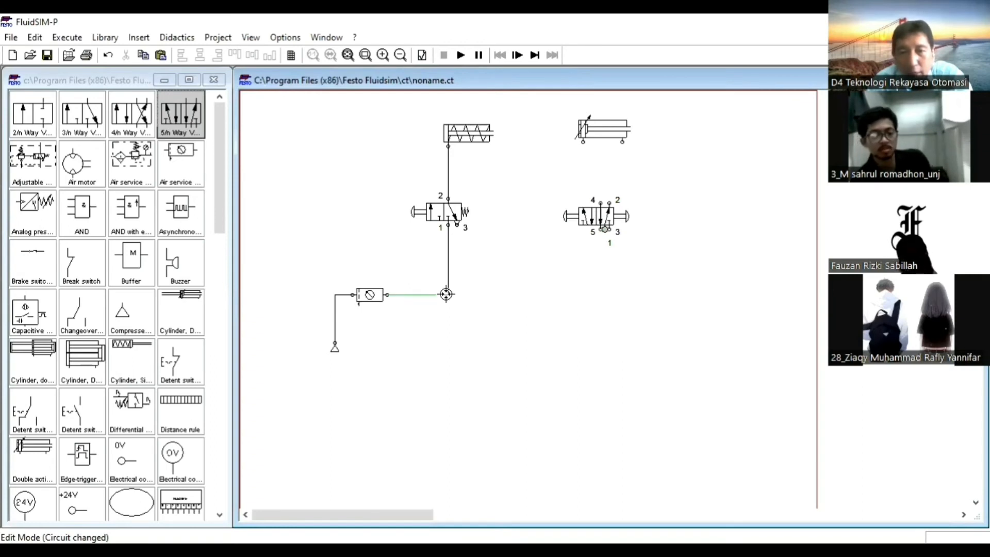
Connect port 1 of the 5/n way valve to the air supply line and ports 4 and 2 to the double acting cylinder
drag(446, 293, 605, 230)
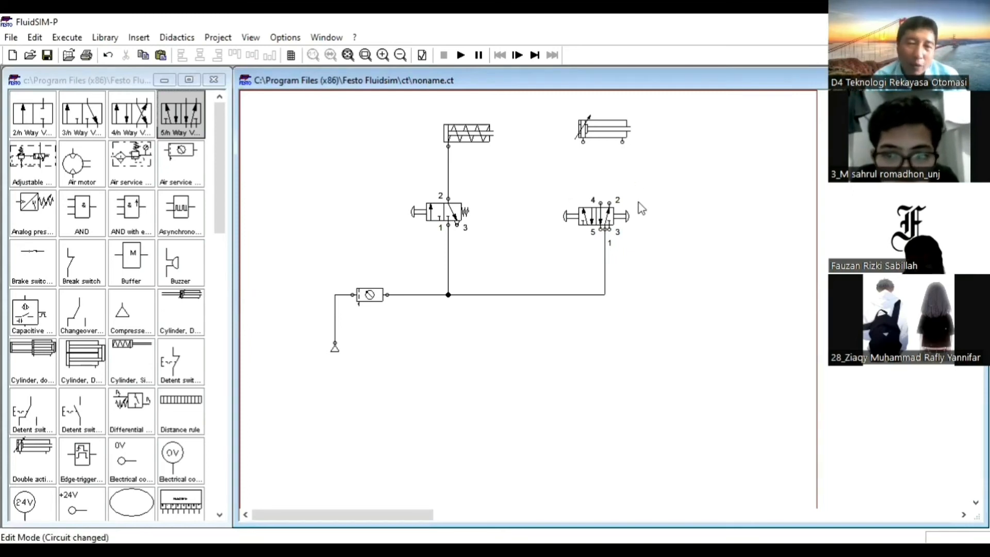
mouse_move(609, 202)
mouse_down()
mouse_move(623, 139)
mouse_move(583, 171)
mouse_move(599, 205)
mouse_up()
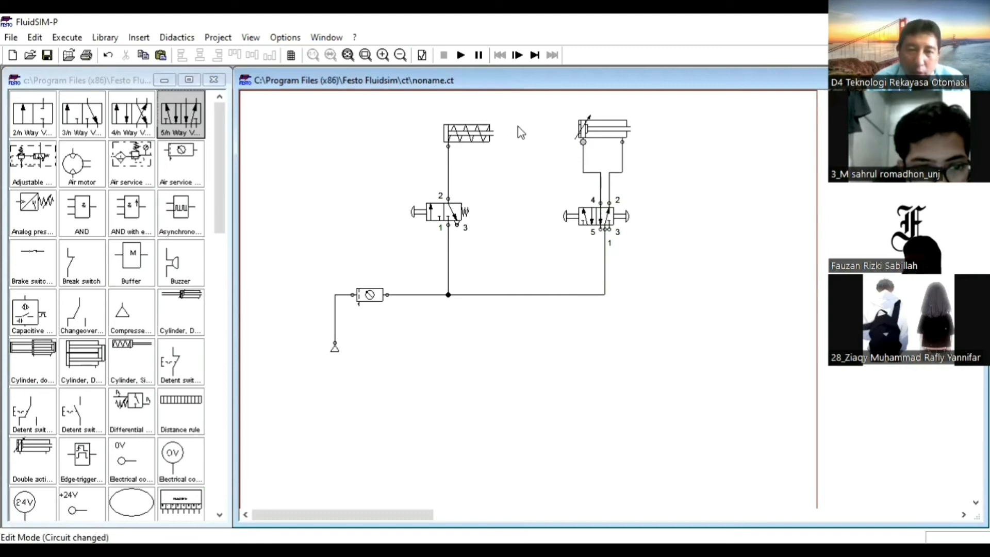
Set the terminators of ports 3 and 5 on the 5/n way valve to the triangle exhaust symbol
double_click(609, 229)
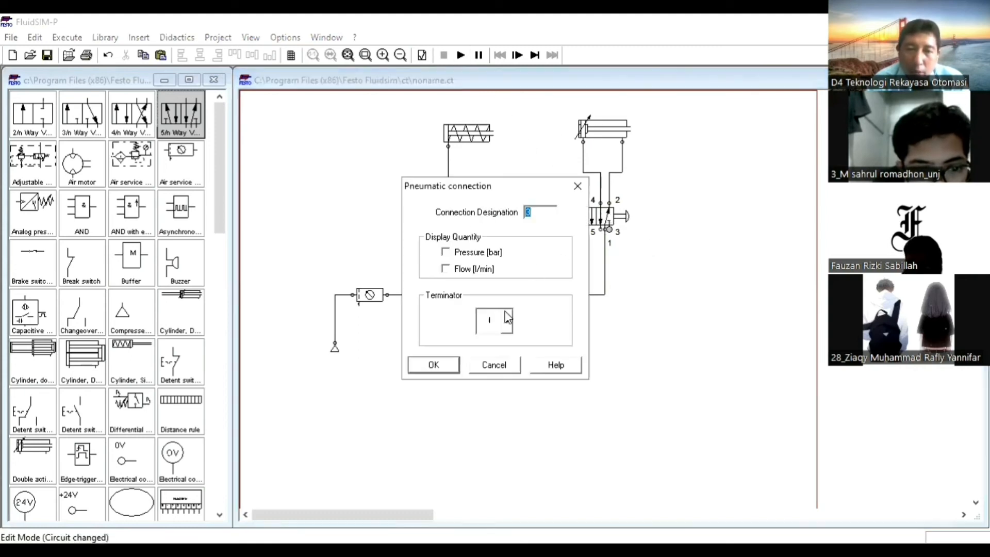
click(508, 325)
click(494, 420)
click(434, 365)
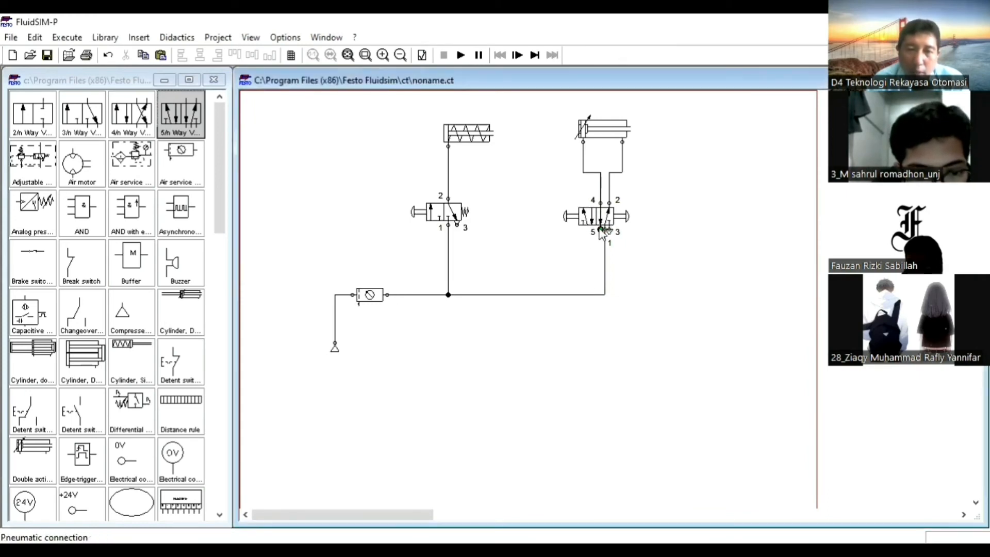
double_click(600, 229)
click(507, 320)
click(500, 415)
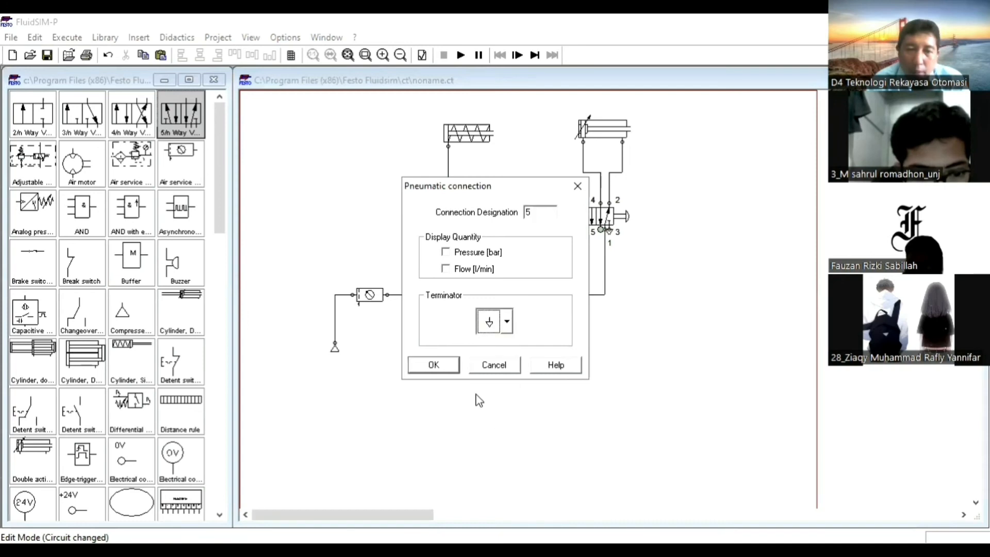
click(434, 365)
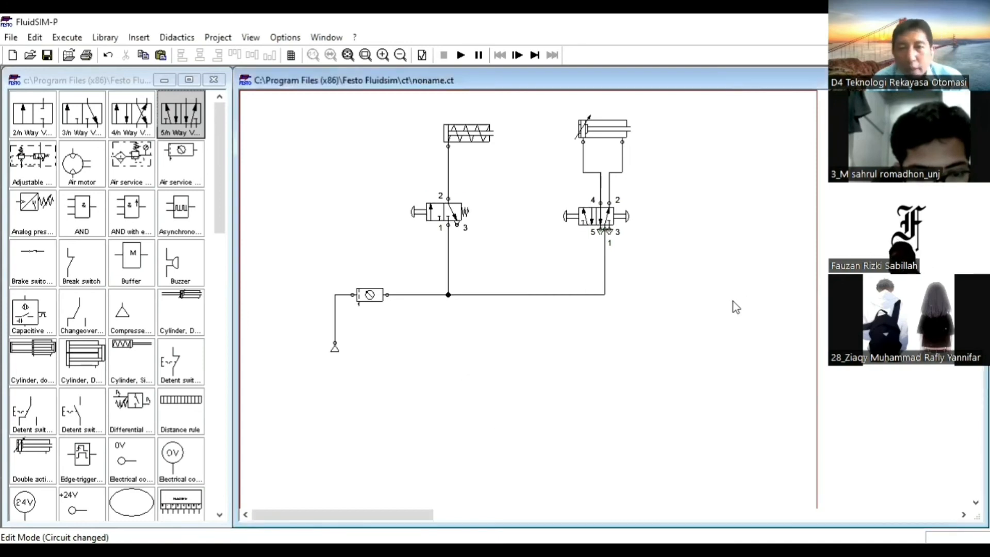
Simulate the circuit, switch the 5/n way valve over and back twice to extend and retract the double acting cylinder, and stop the simulation
click(460, 54)
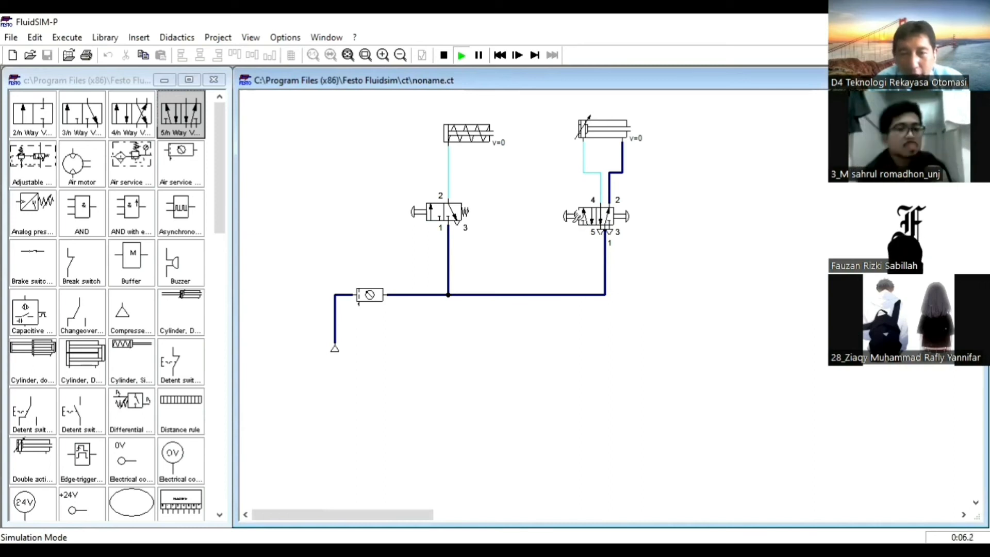
click(571, 217)
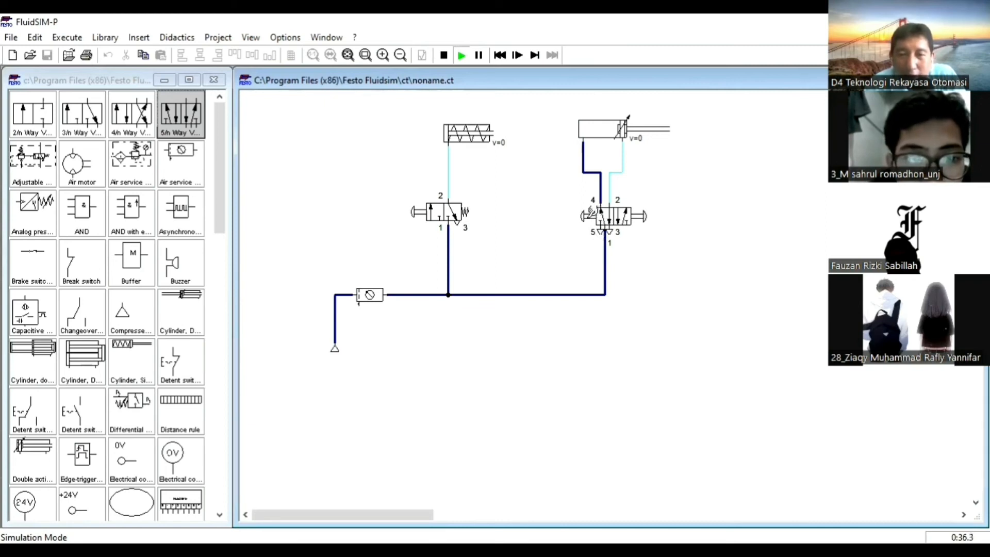
click(589, 211)
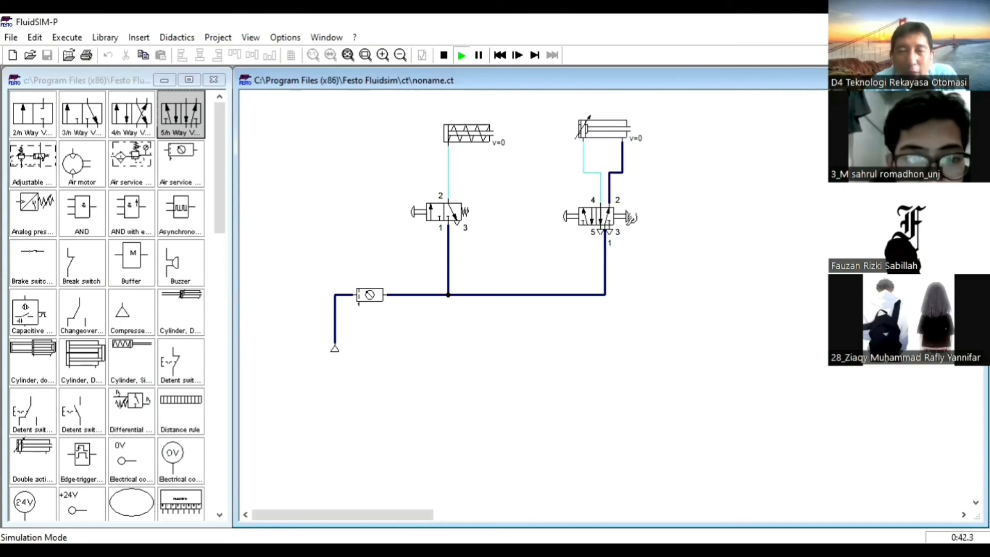
click(570, 217)
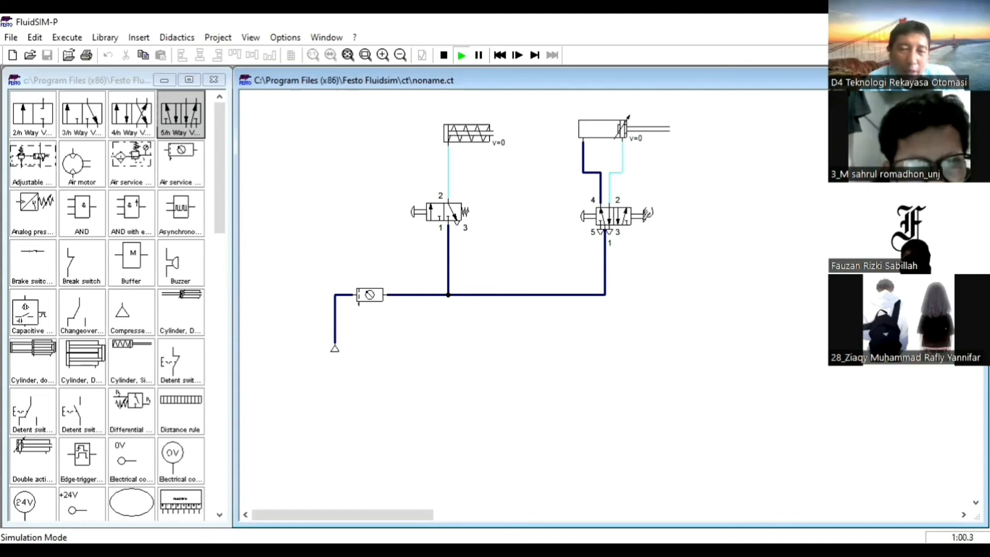
click(644, 215)
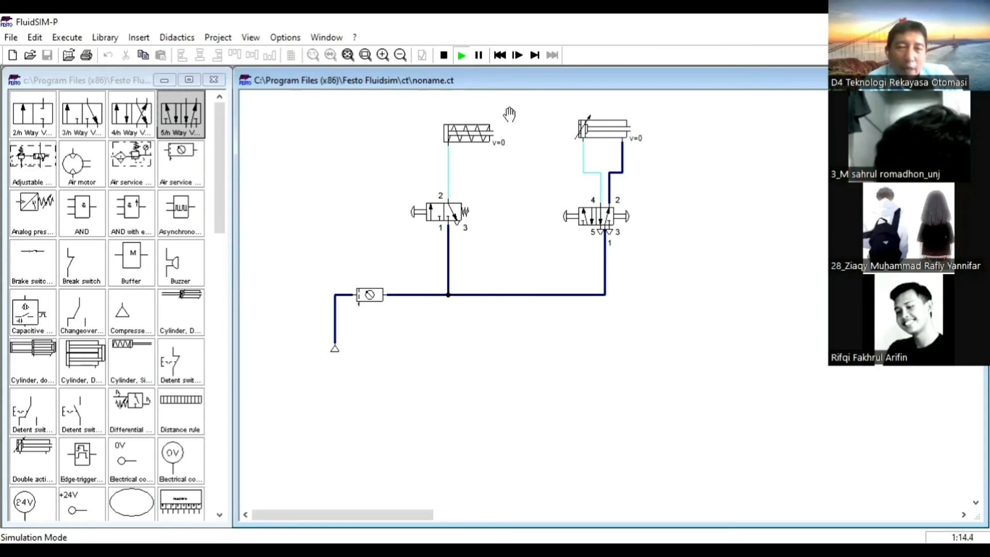
click(443, 55)
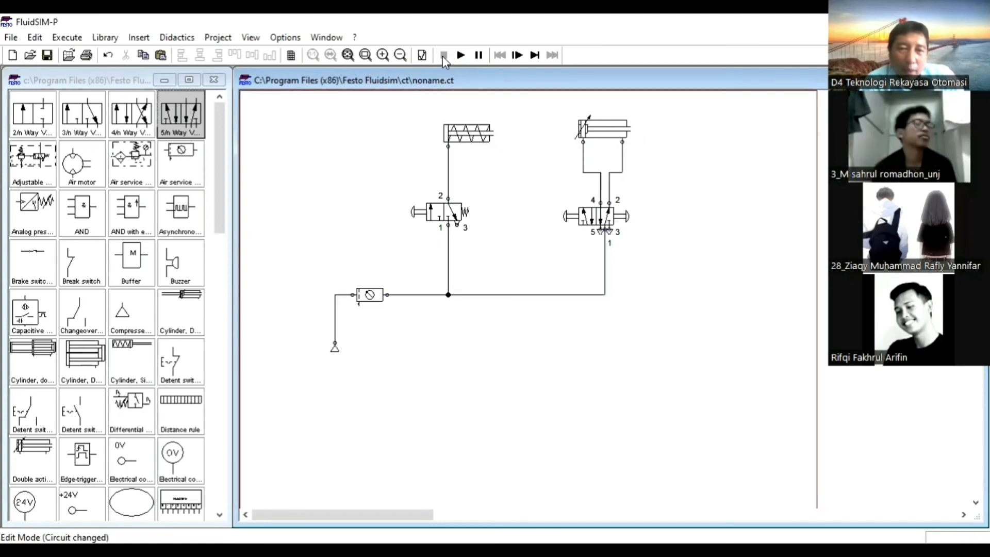
Add dashed-line pneumatic pilot actuation to both the left and right sides of the 5/n way valve
click(597, 230)
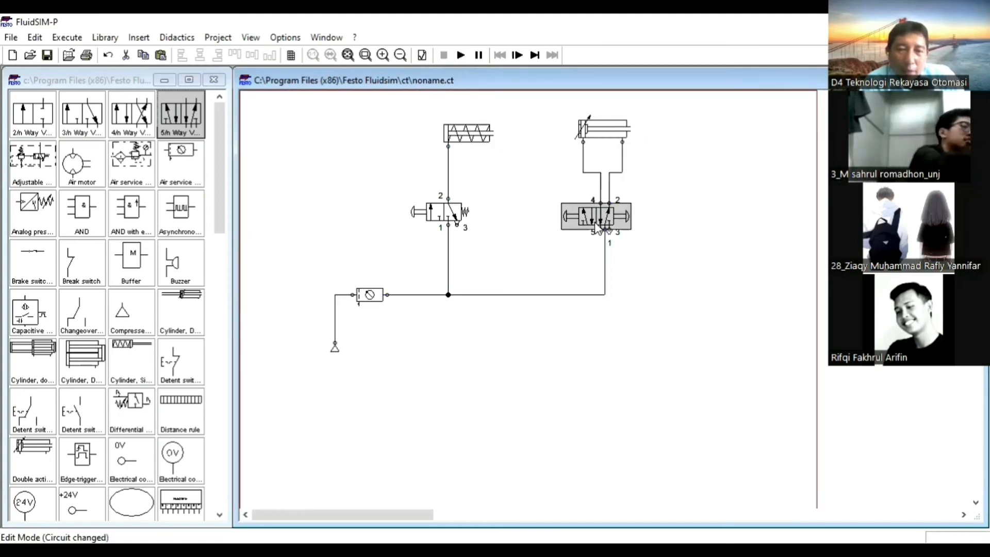
double_click(597, 230)
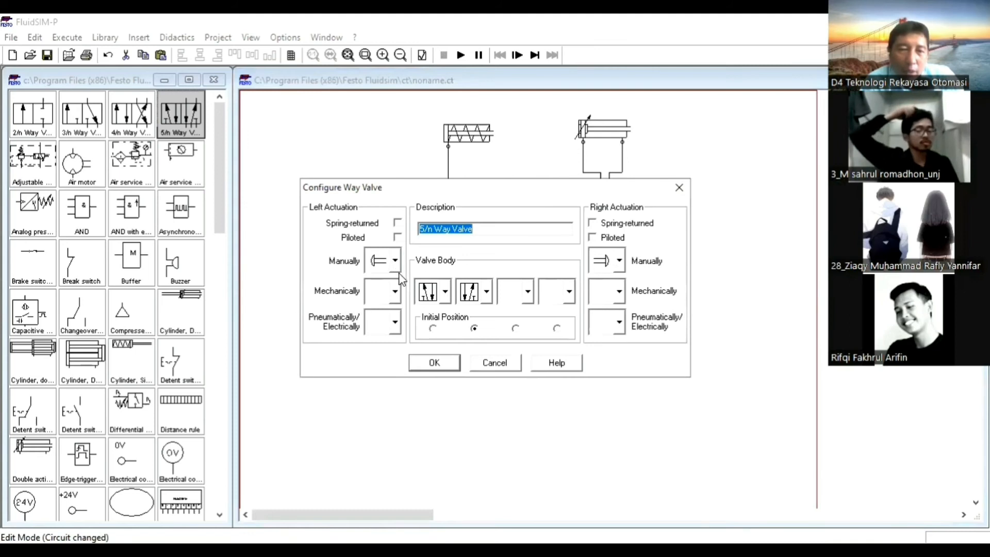
click(395, 322)
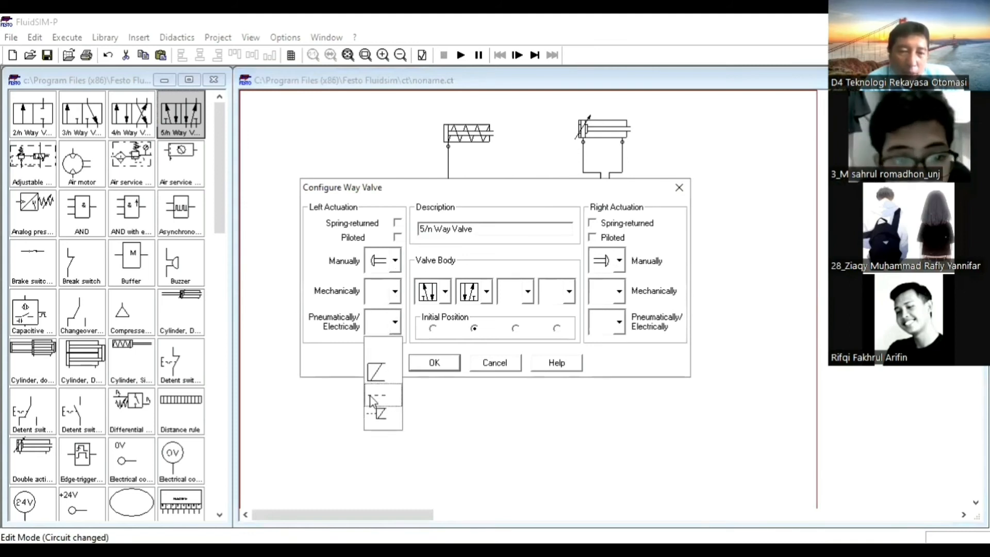
click(376, 407)
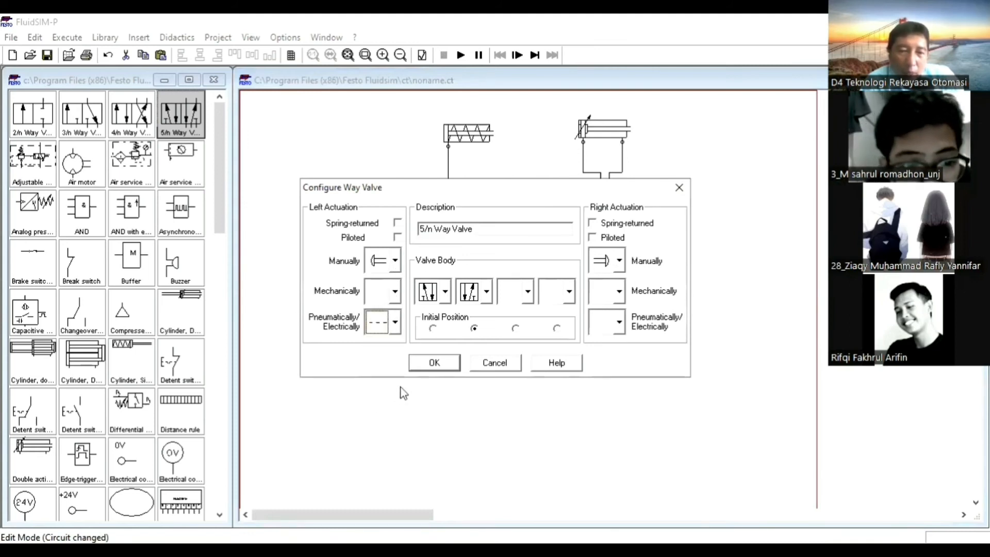
click(619, 322)
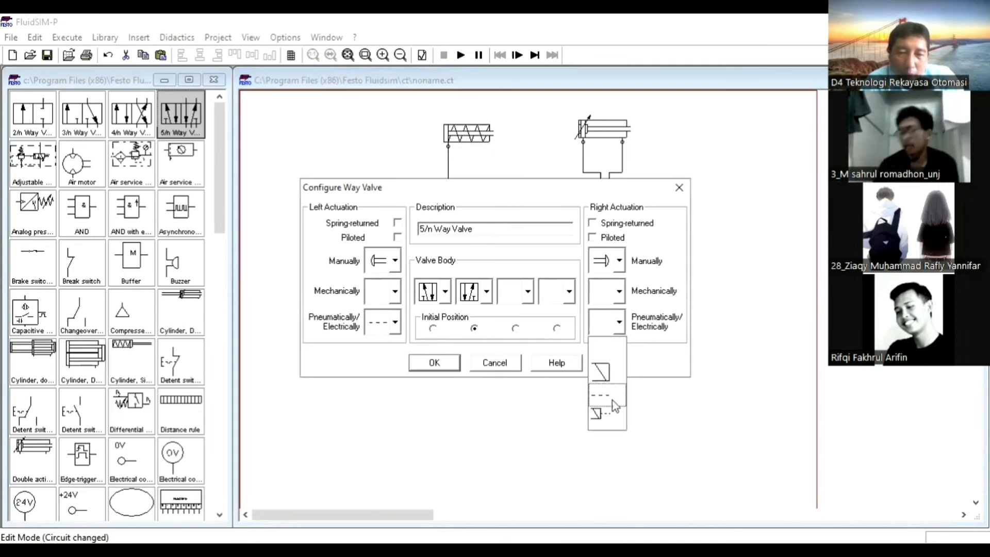
click(615, 405)
click(618, 323)
click(620, 330)
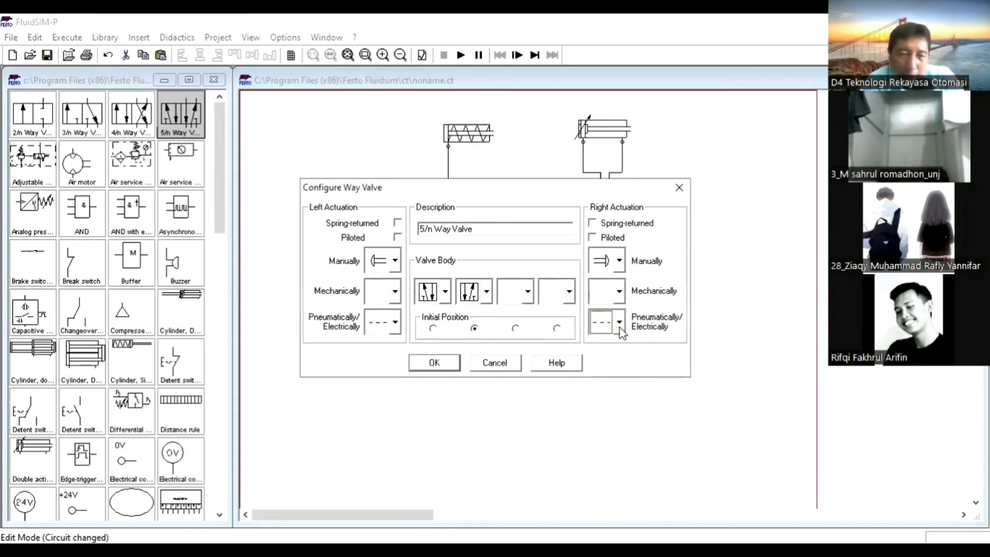
click(447, 362)
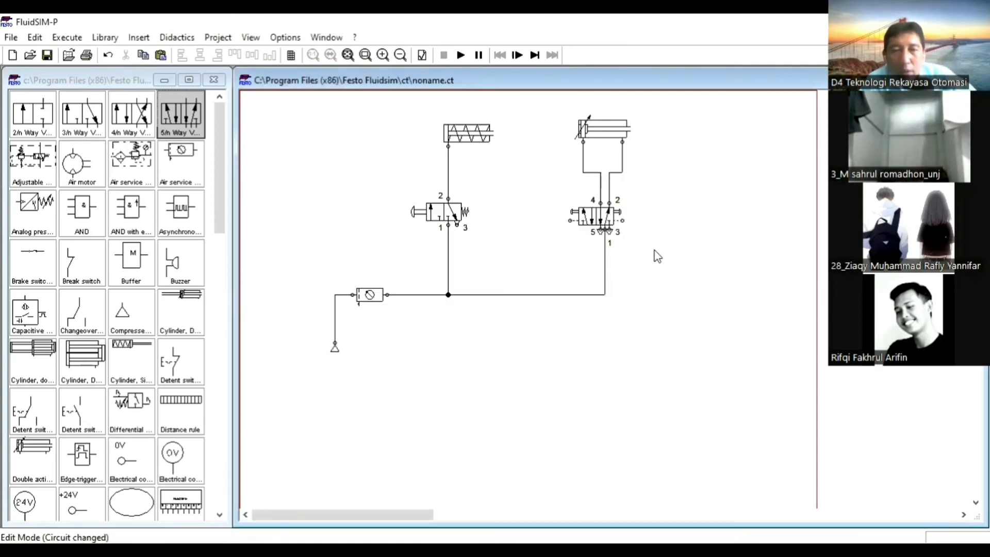
Remove the manual pushbutton actuation from both sides of the 5/n way valve by setting it to blank
click(592, 218)
double_click(592, 218)
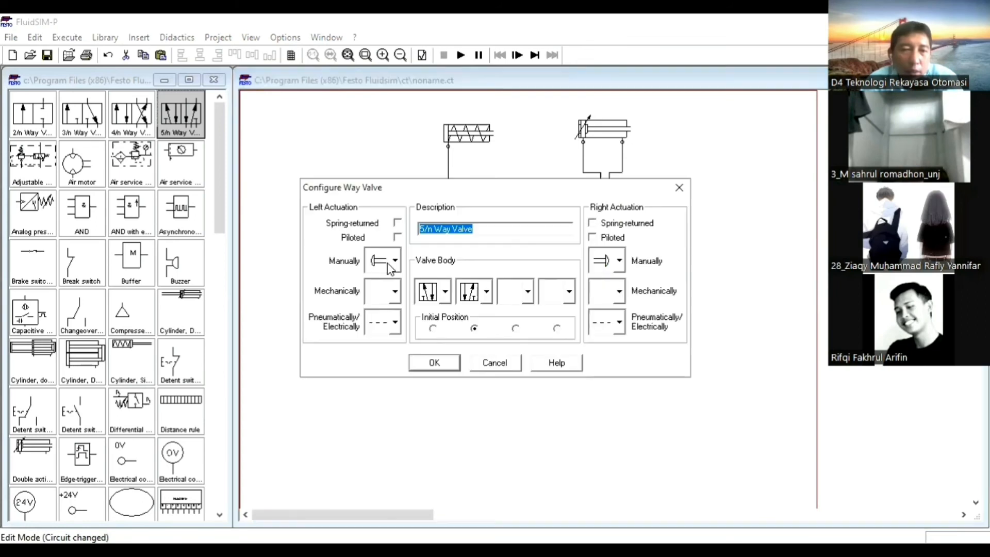
click(395, 261)
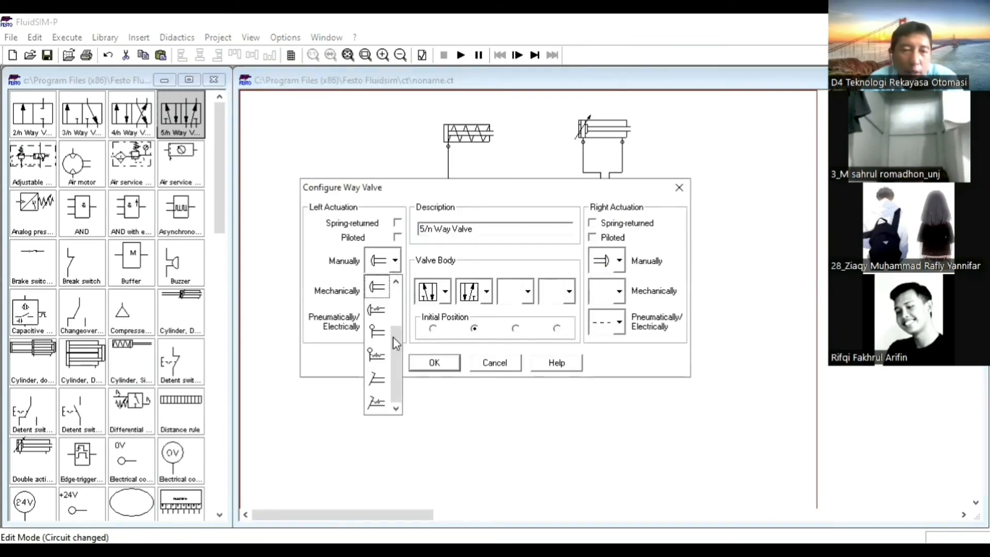
scroll(392, 336, up, 2)
click(376, 286)
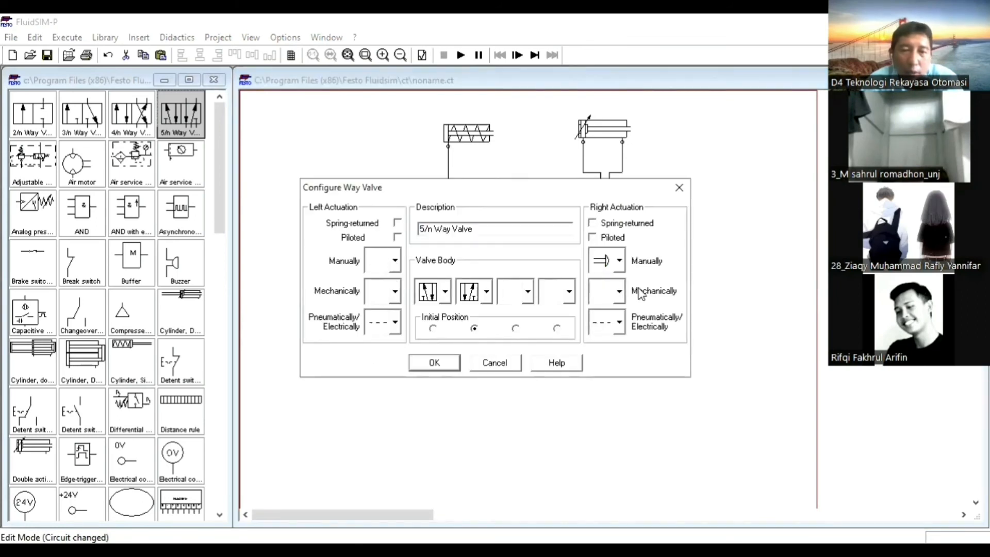
click(619, 261)
scroll(621, 330, up, 2)
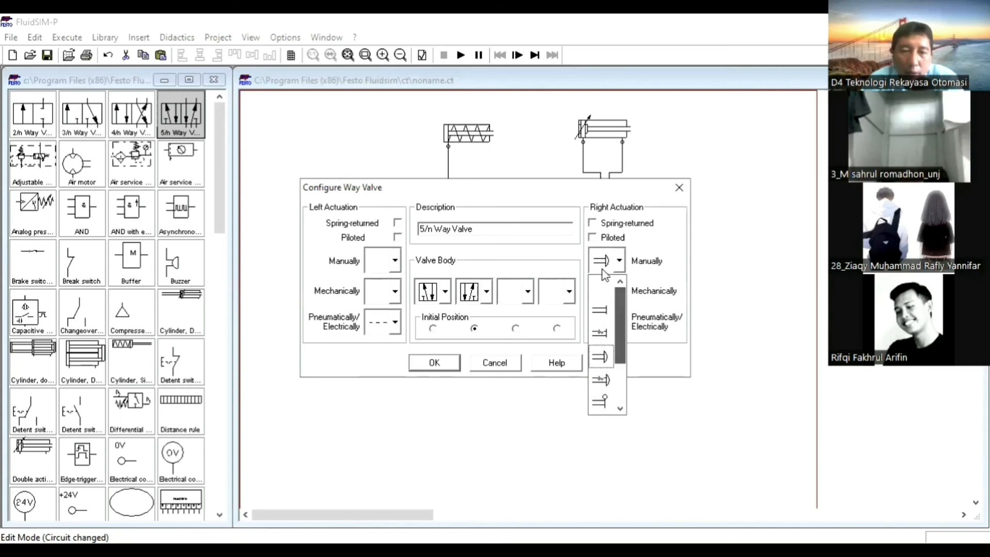
click(601, 287)
click(455, 365)
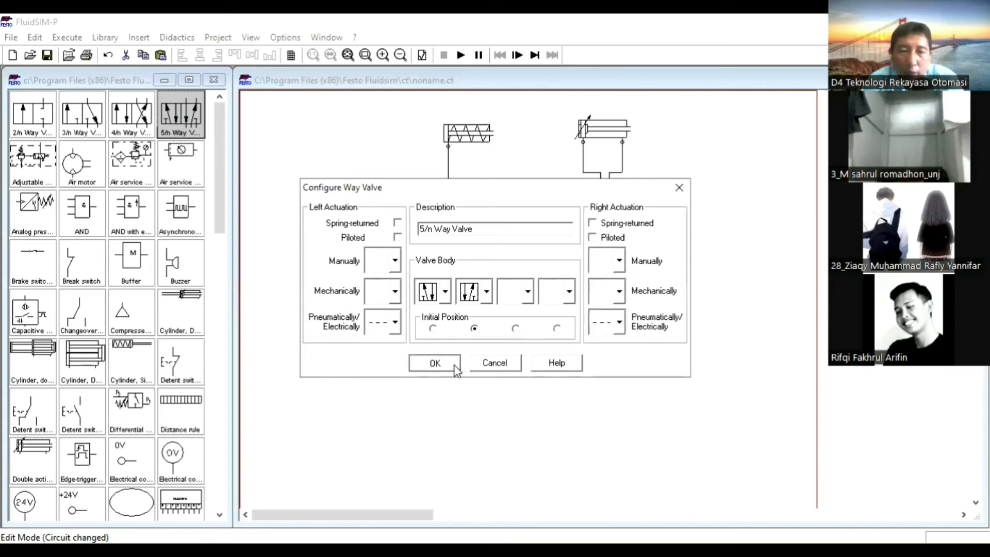
Delete the supply line to port 1 of the 5/n way valve and place a 3/n way valve below left of it
click(597, 294)
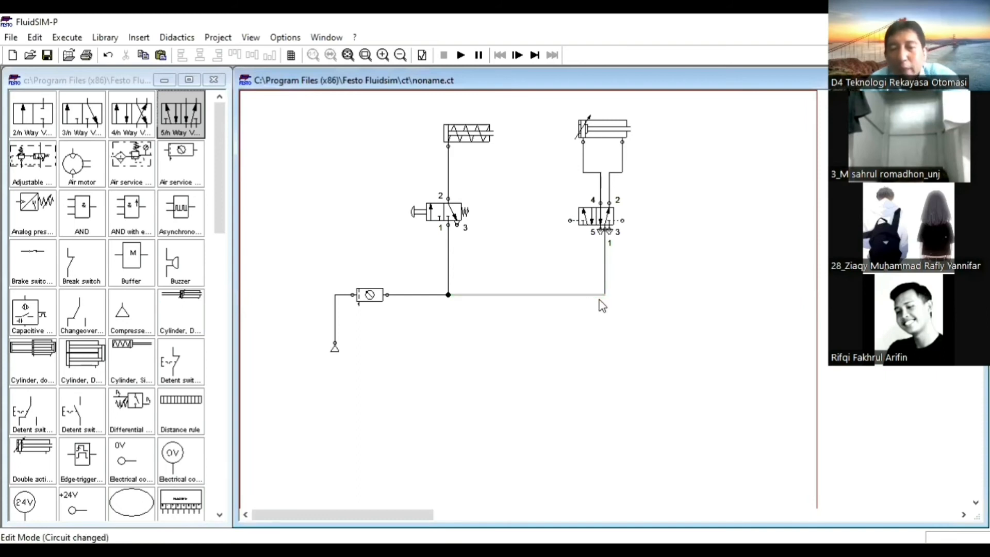
key(Delete)
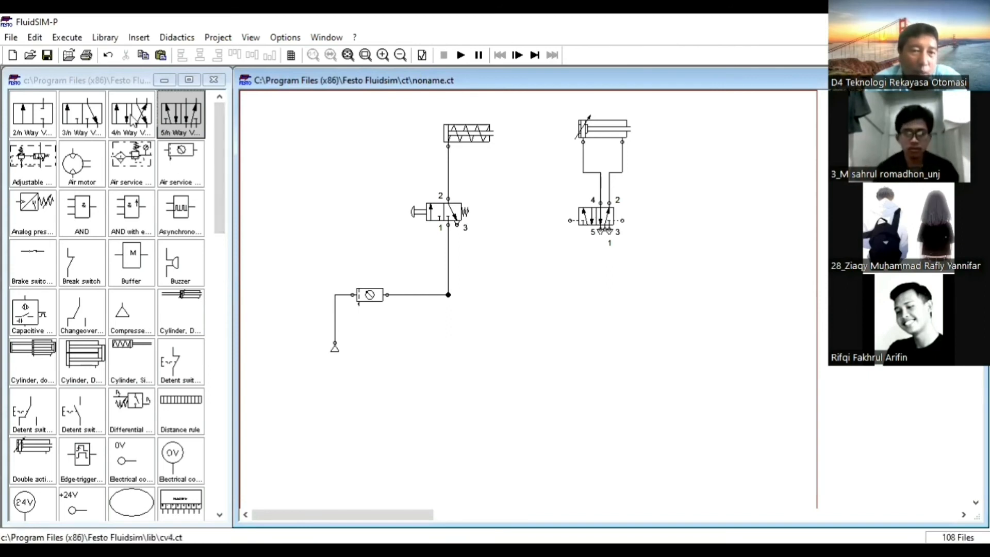
click(82, 123)
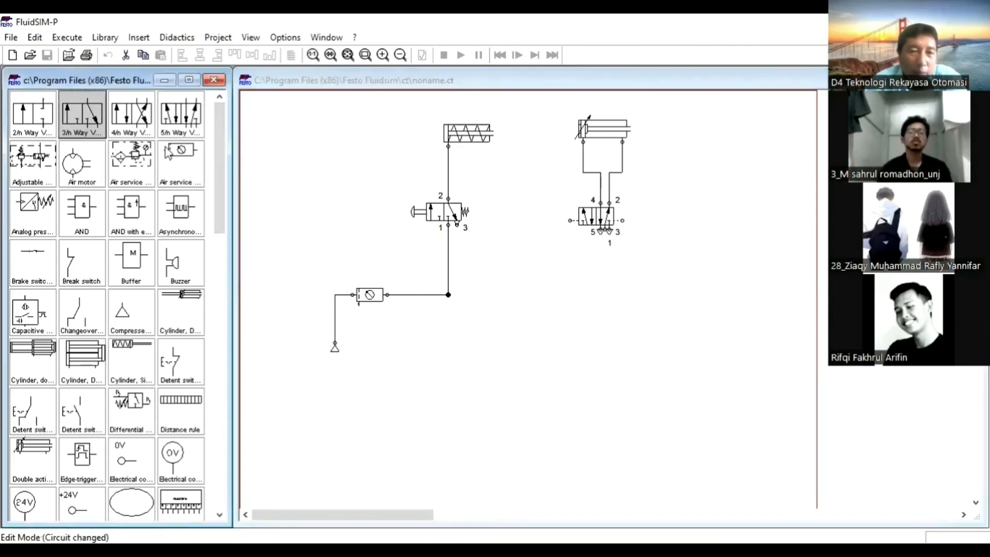
drag(74, 116, 552, 255)
click(595, 299)
Configure the new 3/n way valve with manual pushbutton actuation on its left side and spring return on its right side
double_click(556, 256)
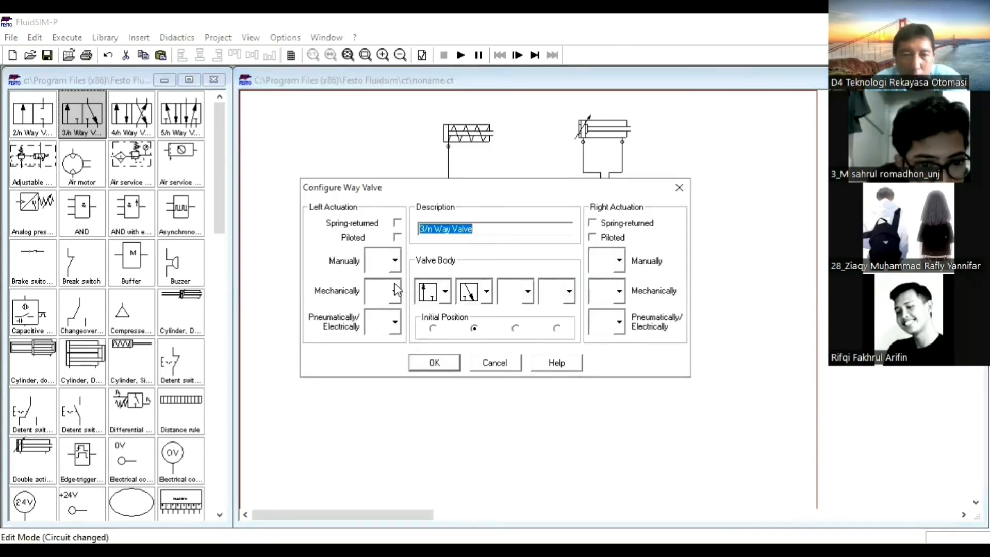
click(394, 260)
click(388, 352)
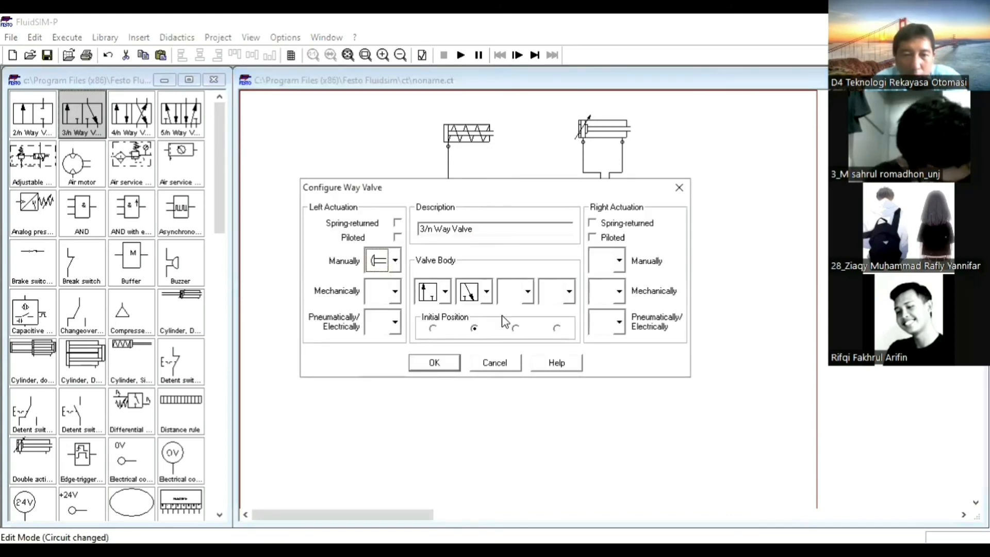
click(592, 222)
click(434, 363)
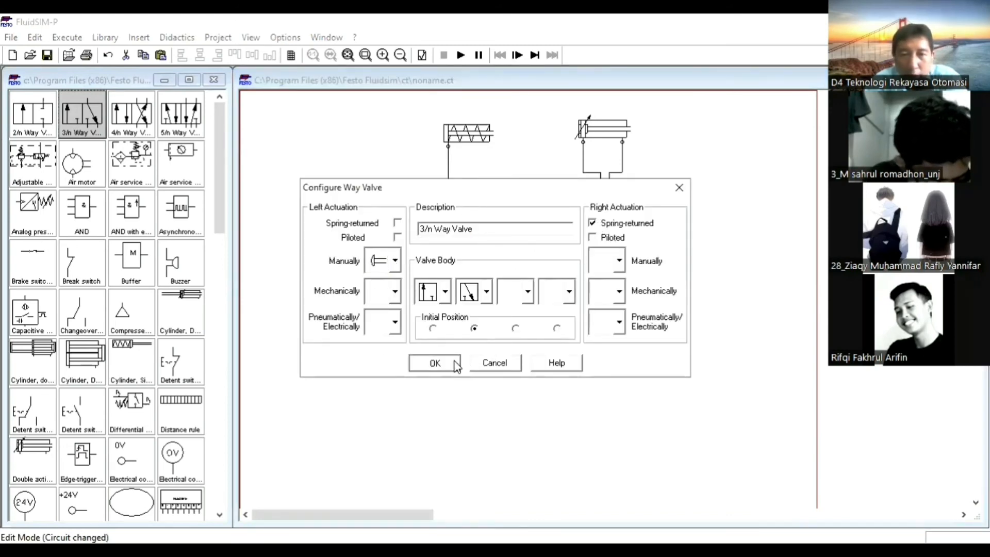
Duplicate the configured 3/n way valve and place the copy below right of the 5/n way valve, level with the original
click(566, 262)
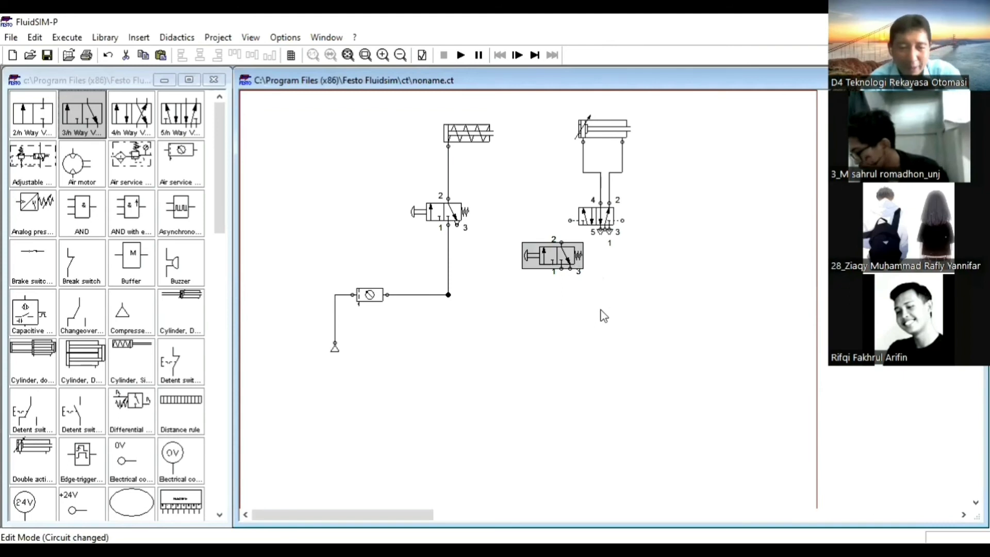
key(ctrl+c)
key(ctrl+v)
drag(632, 325, 666, 248)
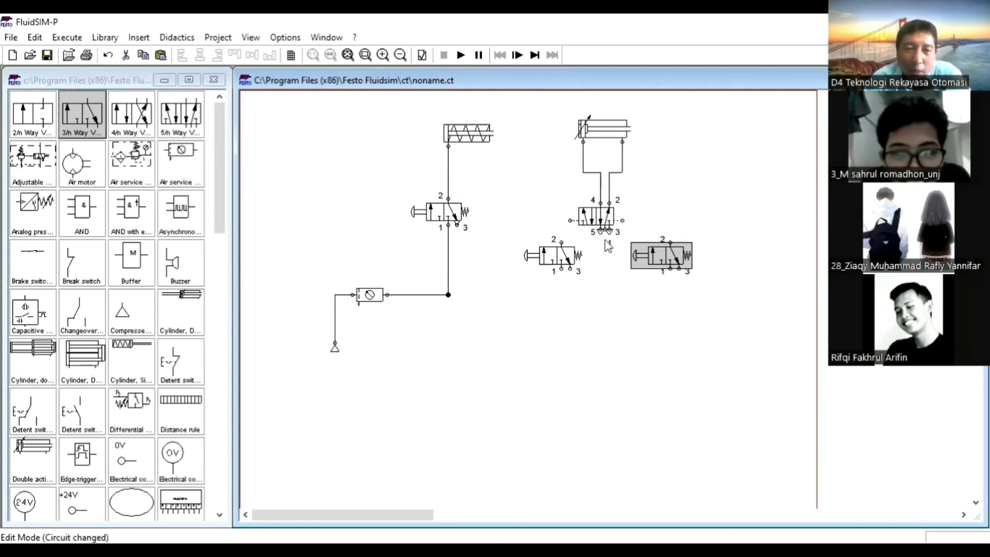
Connect port 1 of the 5/n way valve and of both new 3/n way valves to the air supply line
drag(603, 232, 448, 296)
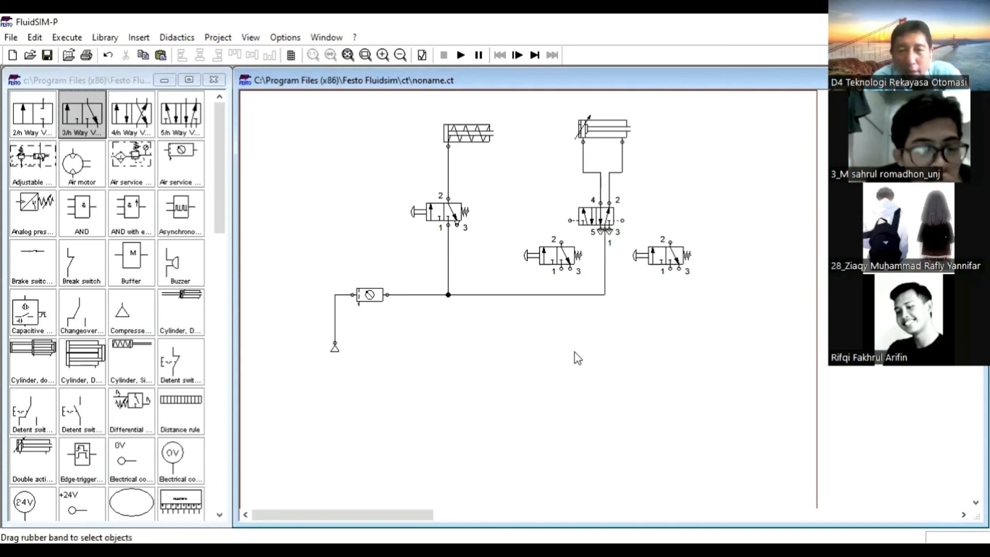
drag(556, 267, 561, 295)
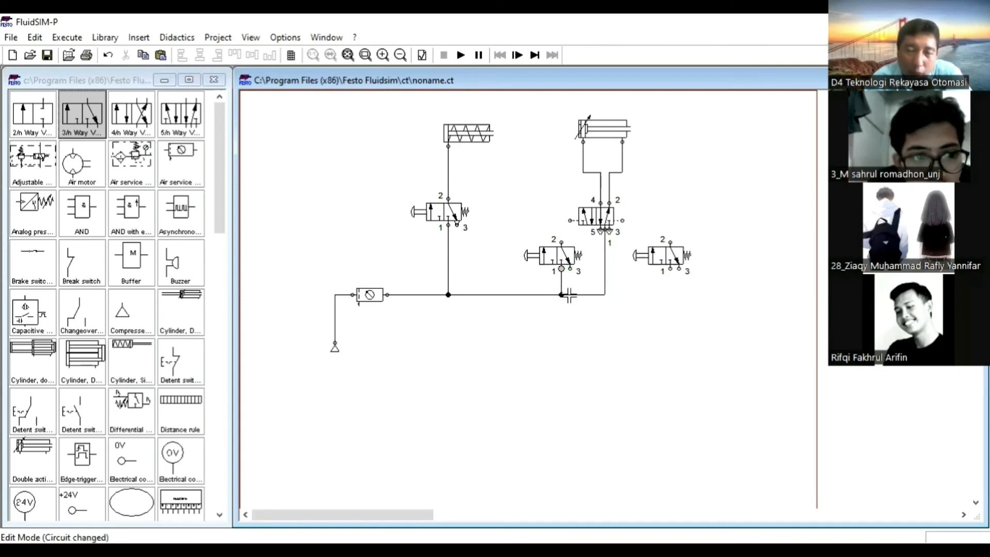
drag(558, 292, 562, 268)
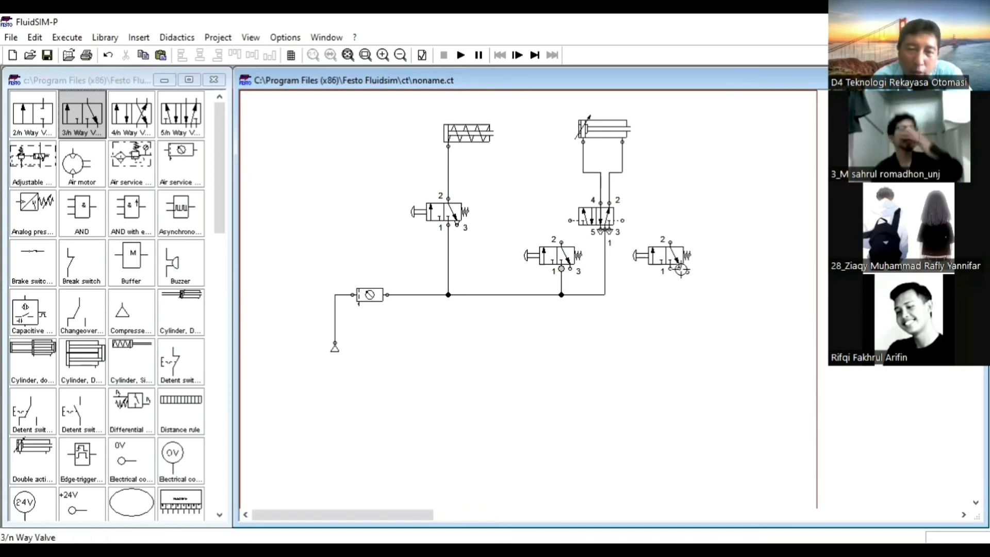
drag(670, 269, 602, 295)
click(627, 319)
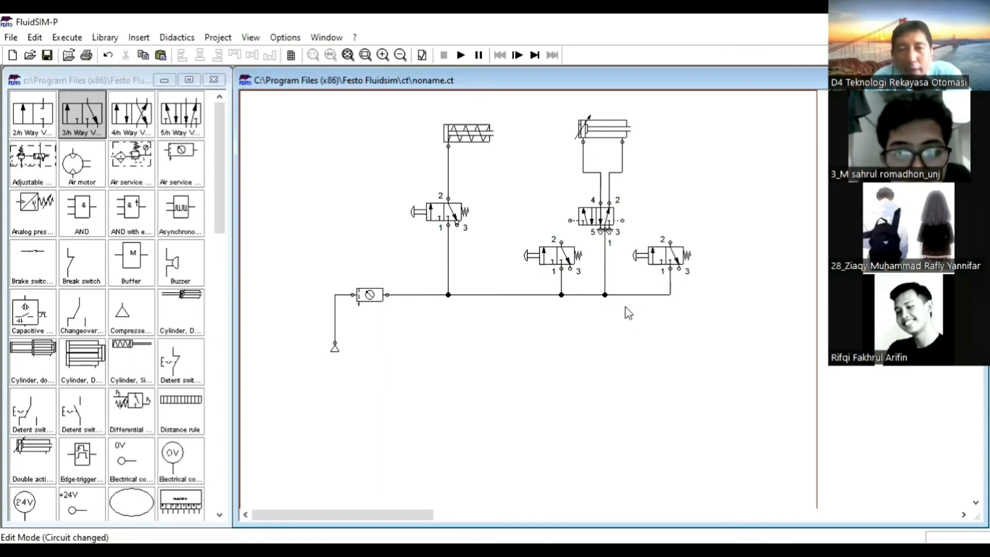
Set the terminator of port 3 on both new 3/n way valves to the exhaust triangle with a stem
double_click(570, 268)
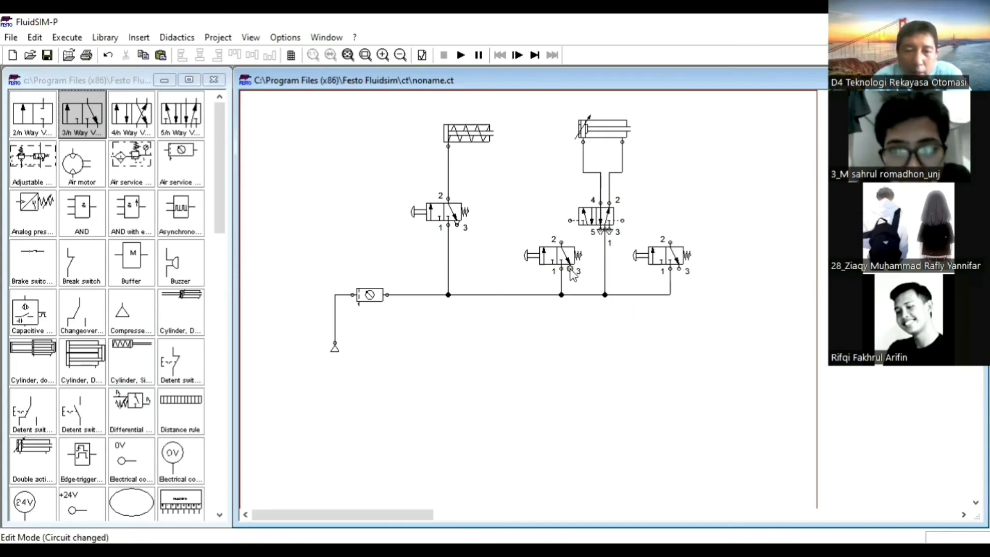
click(508, 324)
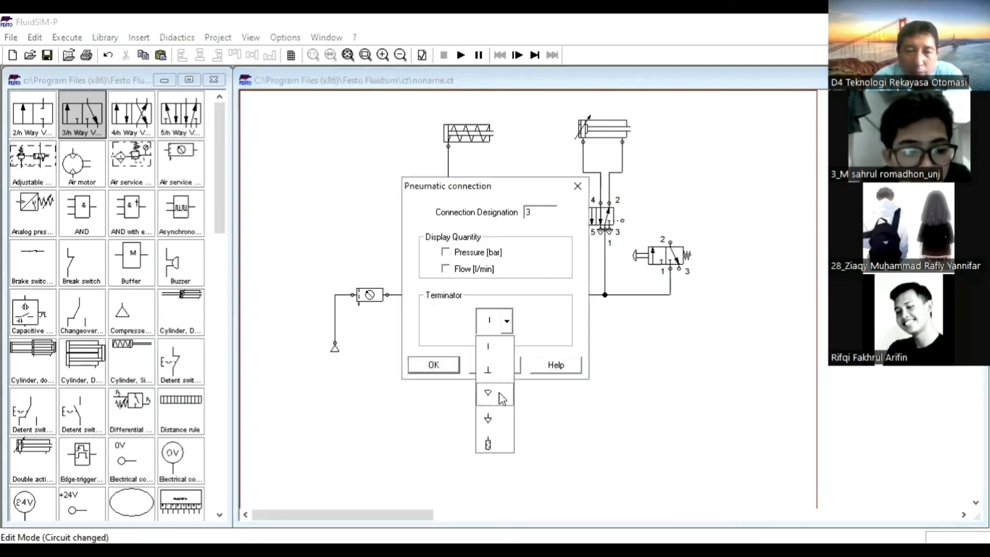
click(490, 407)
click(435, 364)
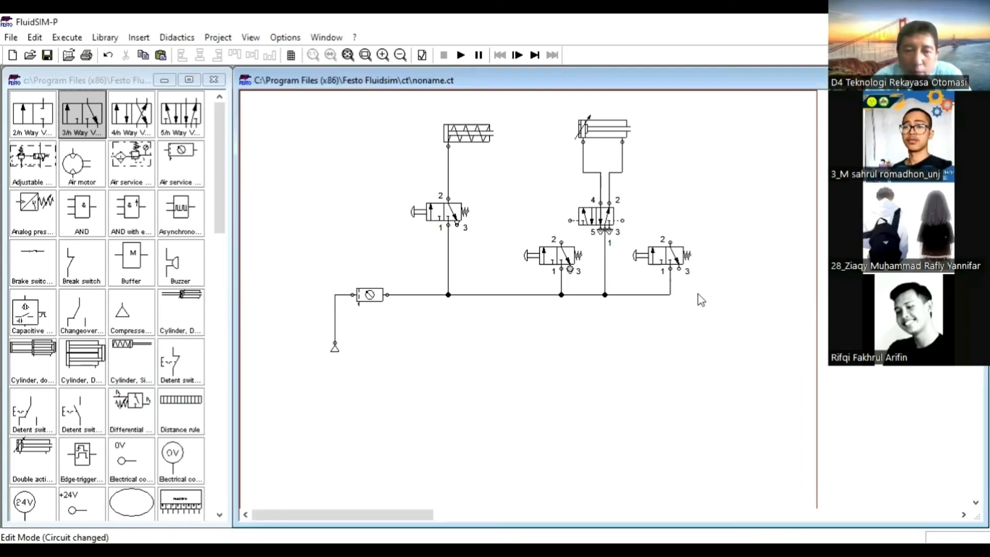
double_click(679, 269)
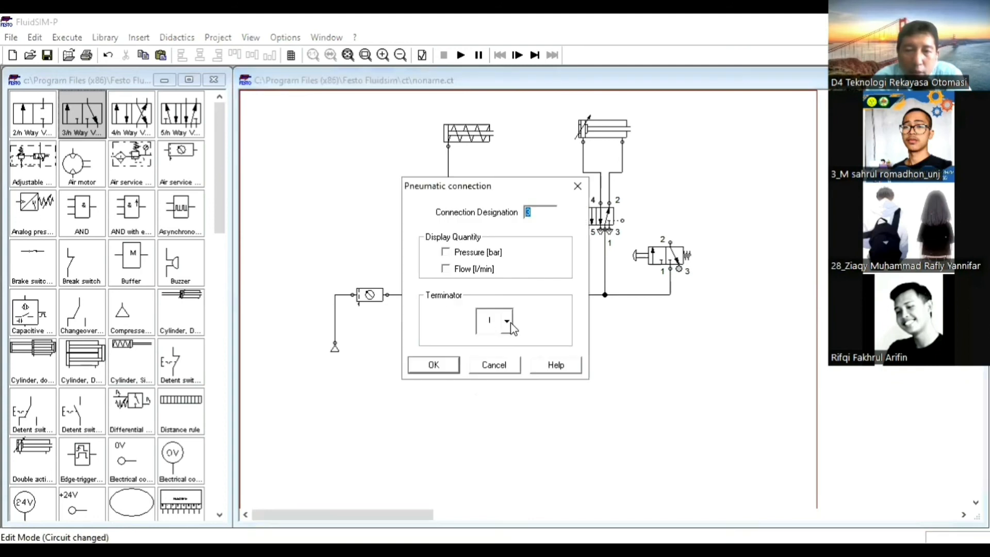
click(508, 323)
click(489, 410)
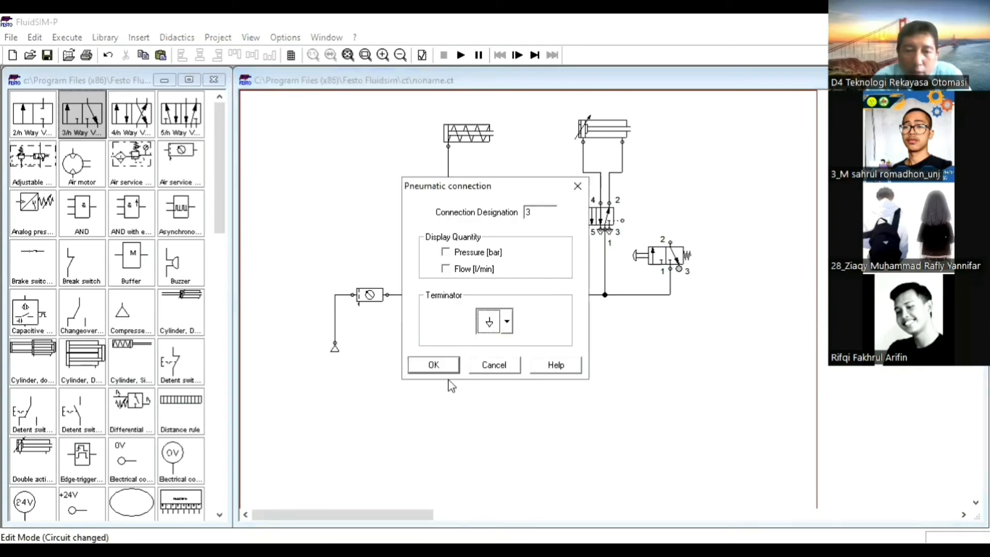
click(434, 365)
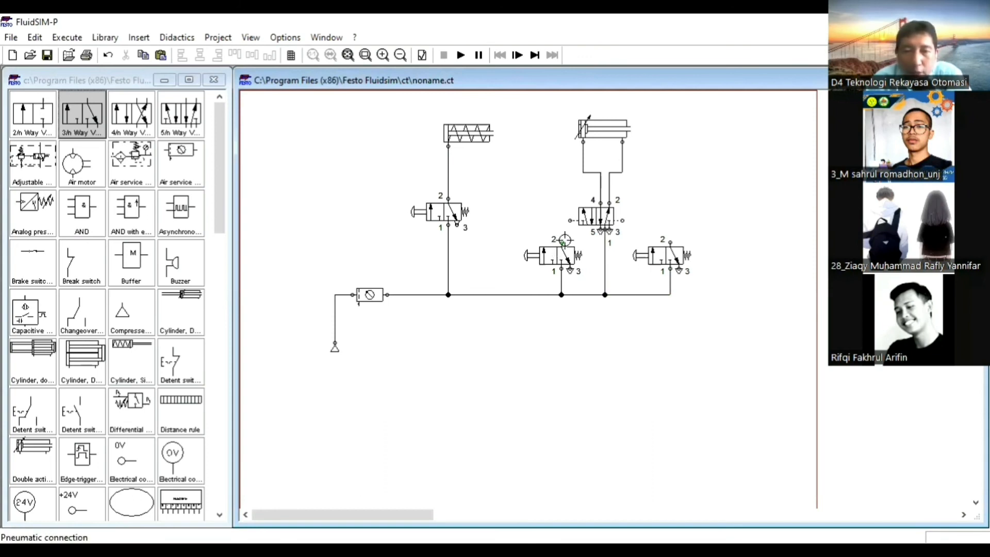
Connect port 2 of the left and right 3/n way valves to the matching pilot ports of the 5/n way valve
drag(561, 241, 572, 221)
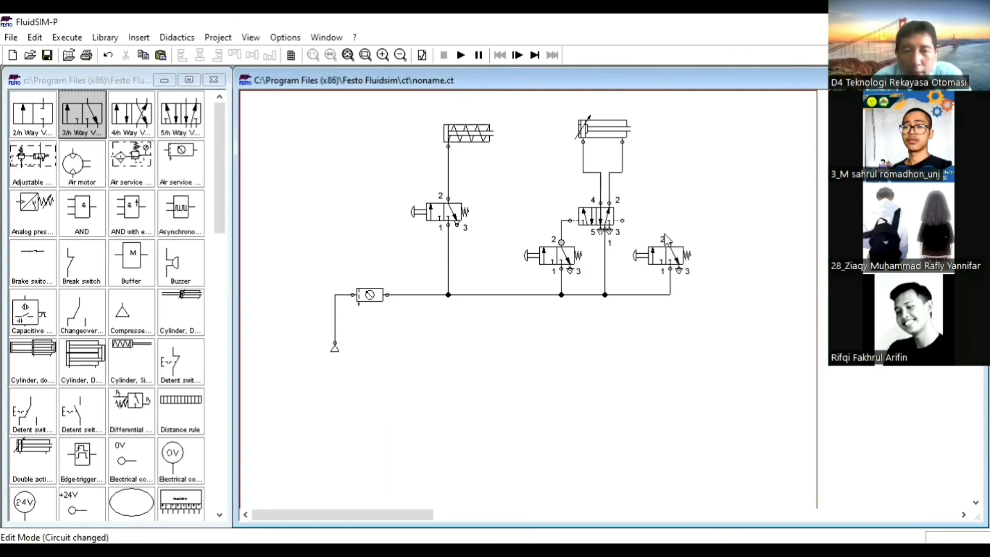
drag(670, 242, 622, 221)
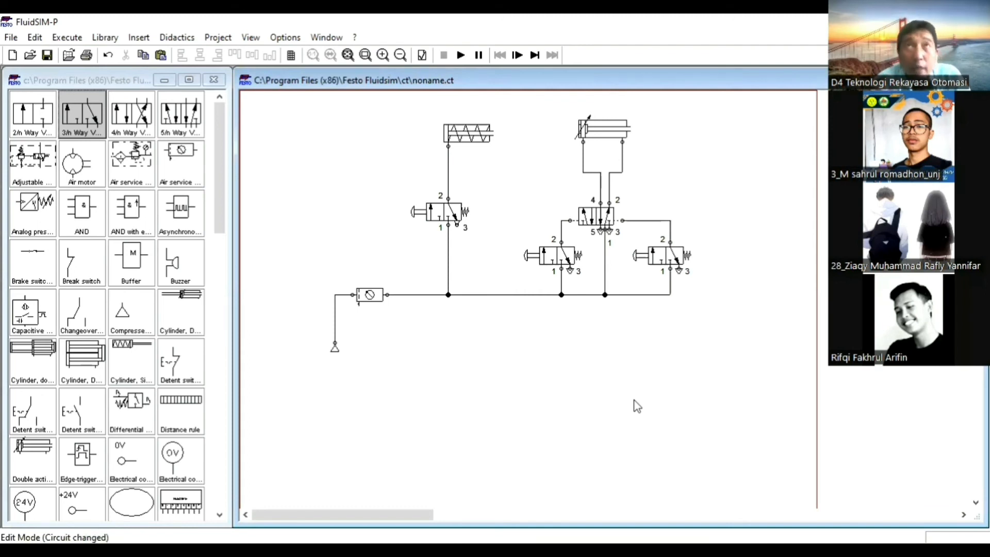
Simulate the circuit, then actuate and release the left pilot 3/n way valve to extend the double acting cylinder
click(461, 55)
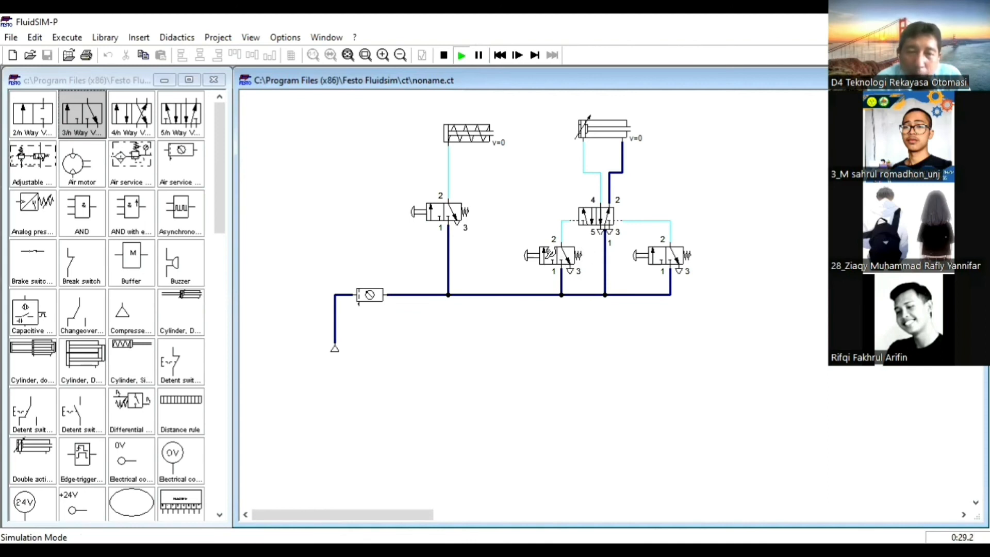
click(546, 254)
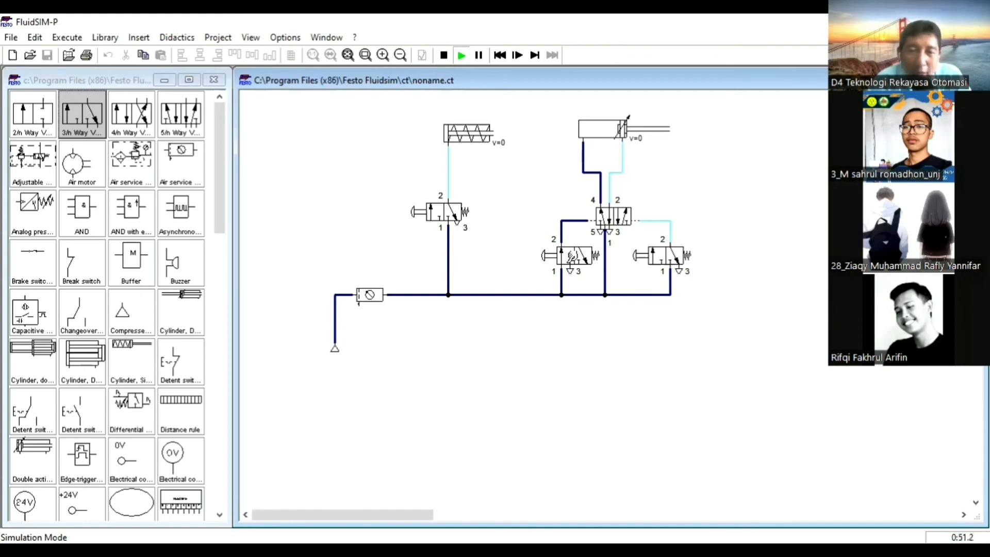
drag(572, 256, 572, 256)
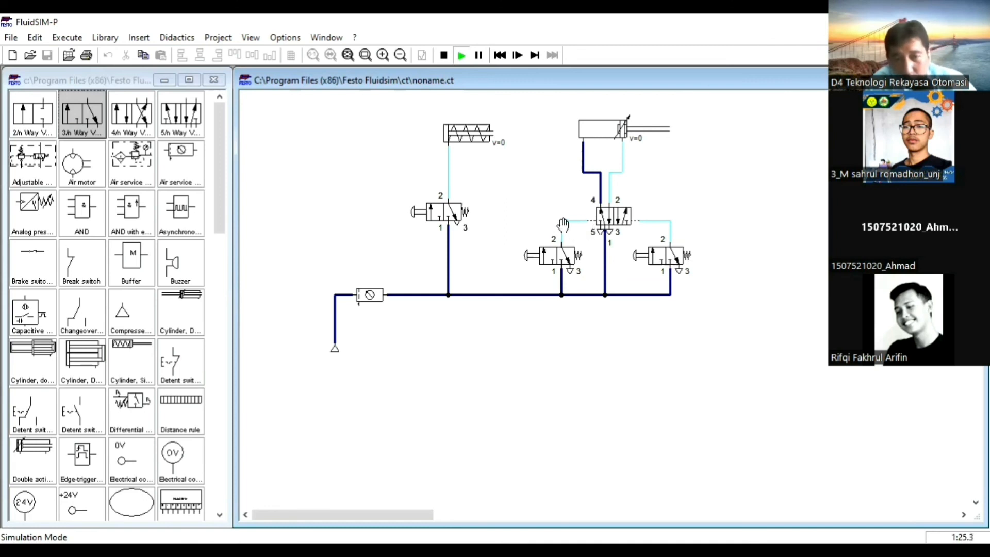
Actuate and release the left pilot 3/n way valve repeatedly while the double acting cylinder is extended
click(554, 250)
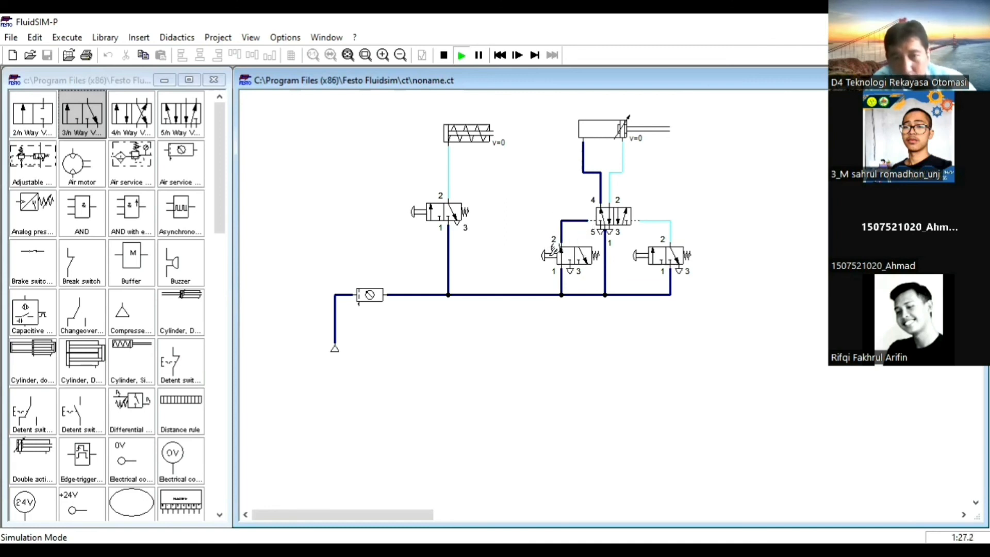
click(549, 251)
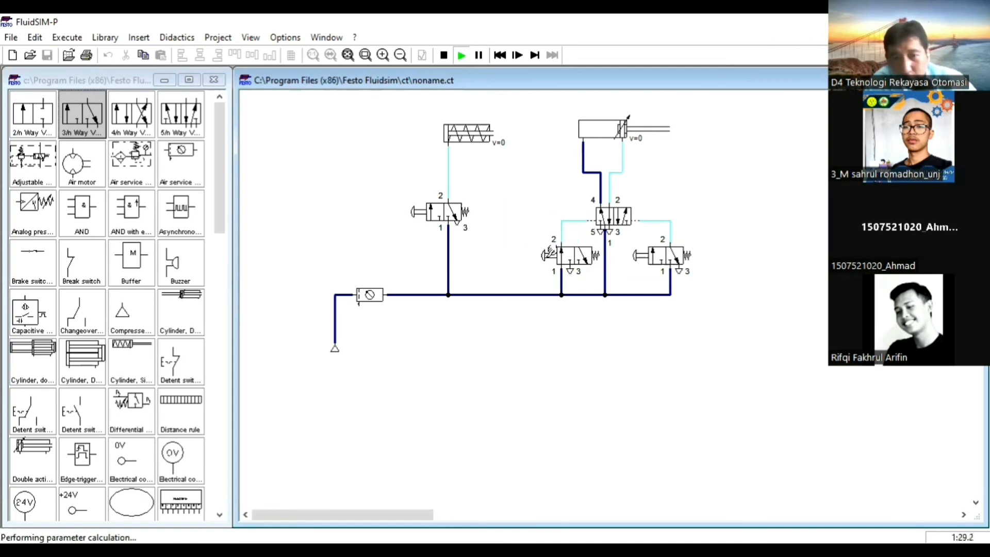
click(550, 251)
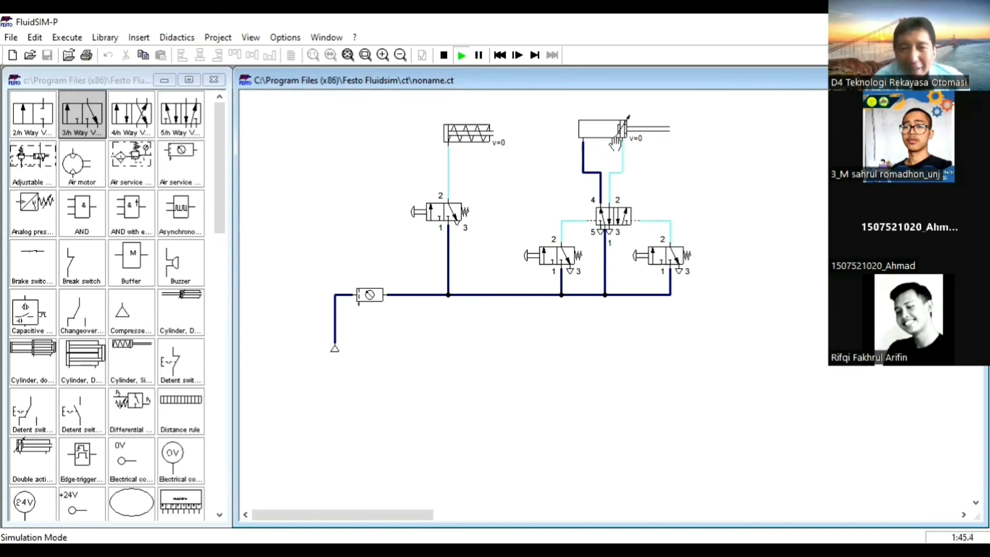
click(571, 244)
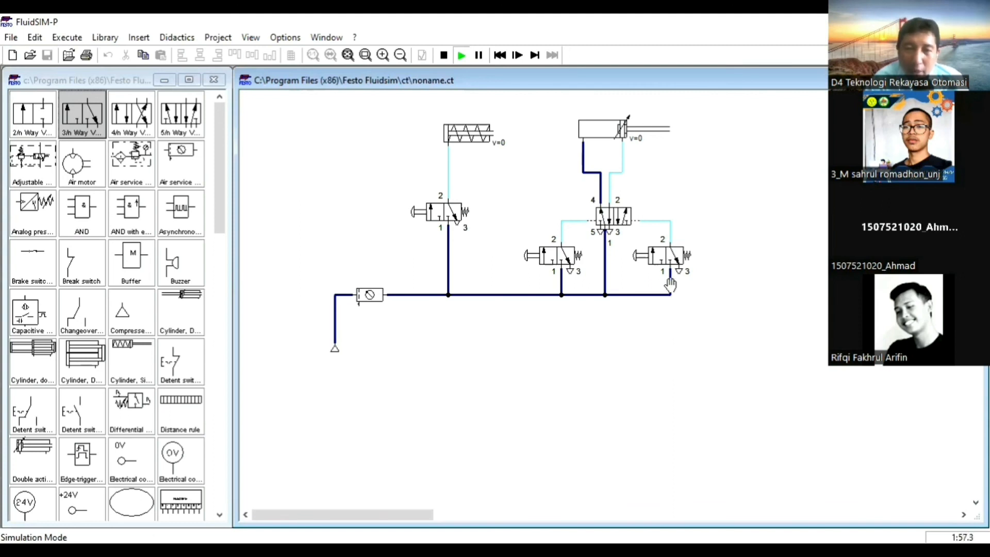
Actuate and release the right pilot 3/n way valve to retract the double acting cylinder
click(655, 256)
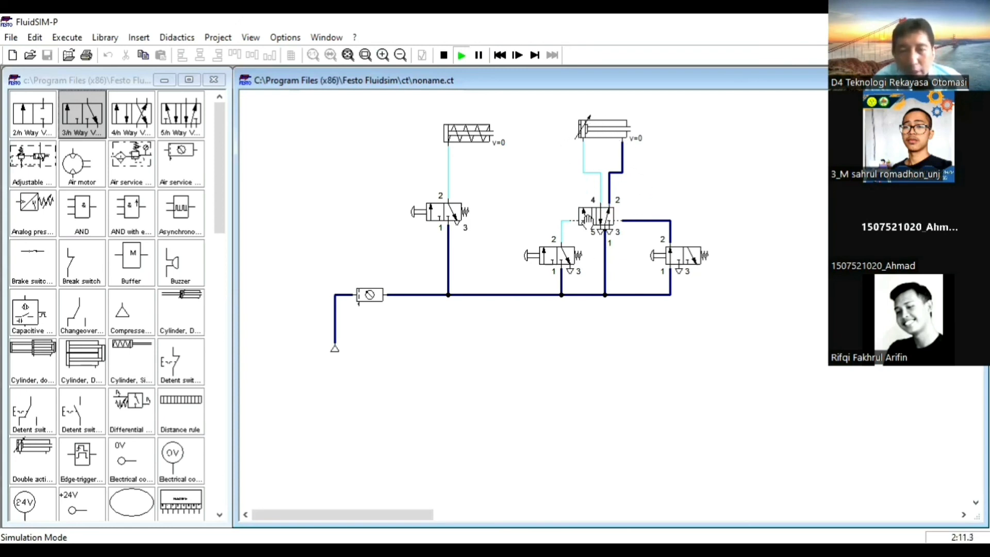
click(664, 241)
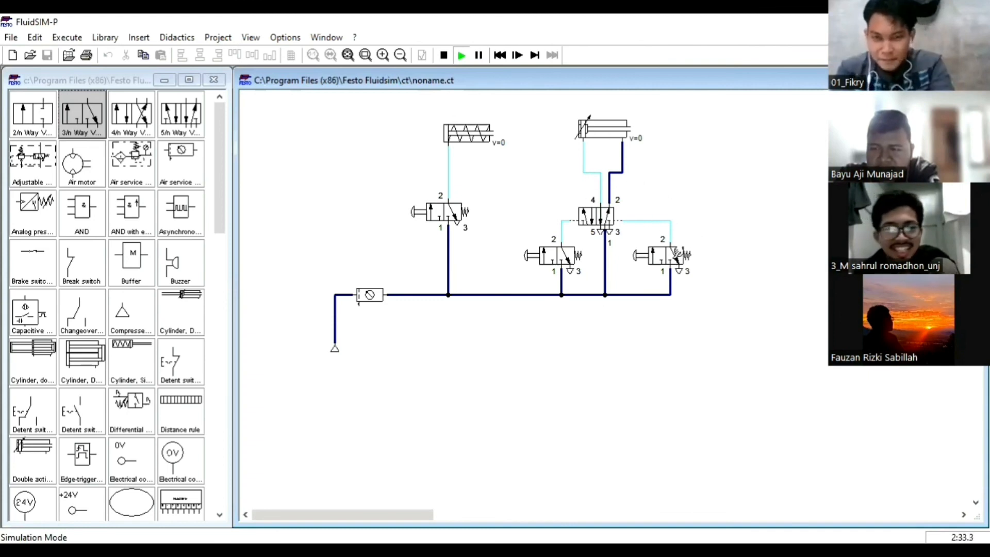
click(676, 253)
click(677, 252)
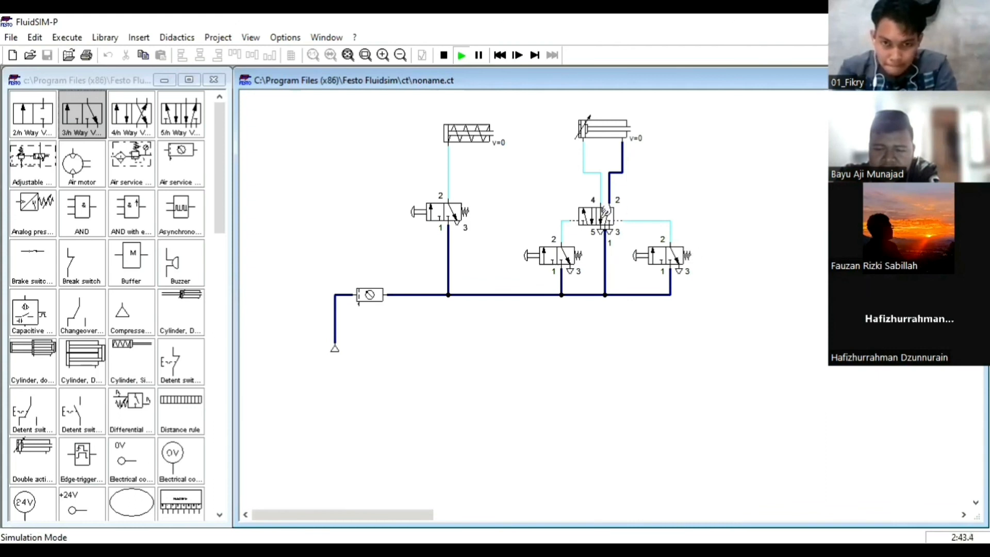
Extend the double acting cylinder with the left pilot valve, retract it with the right one, and end the simulation
click(567, 254)
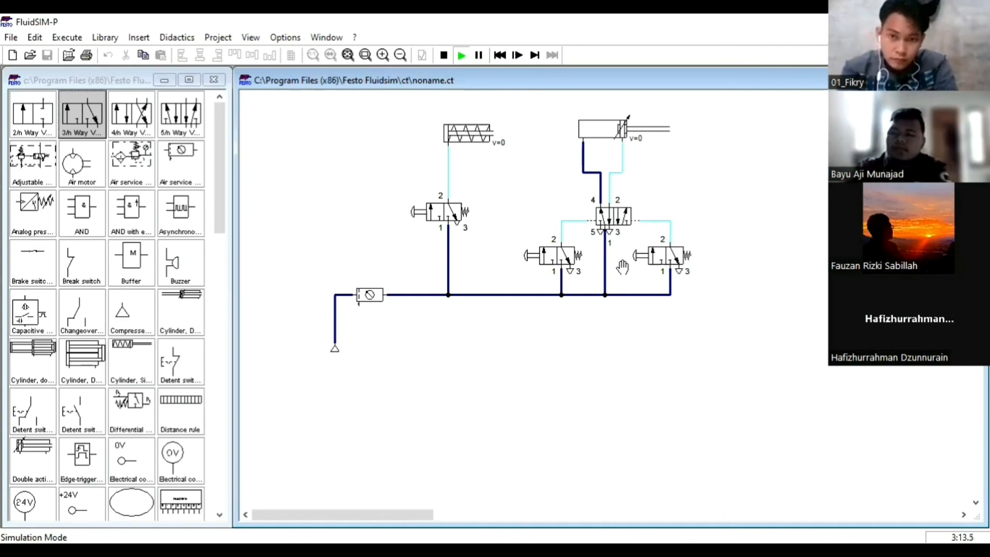
click(554, 256)
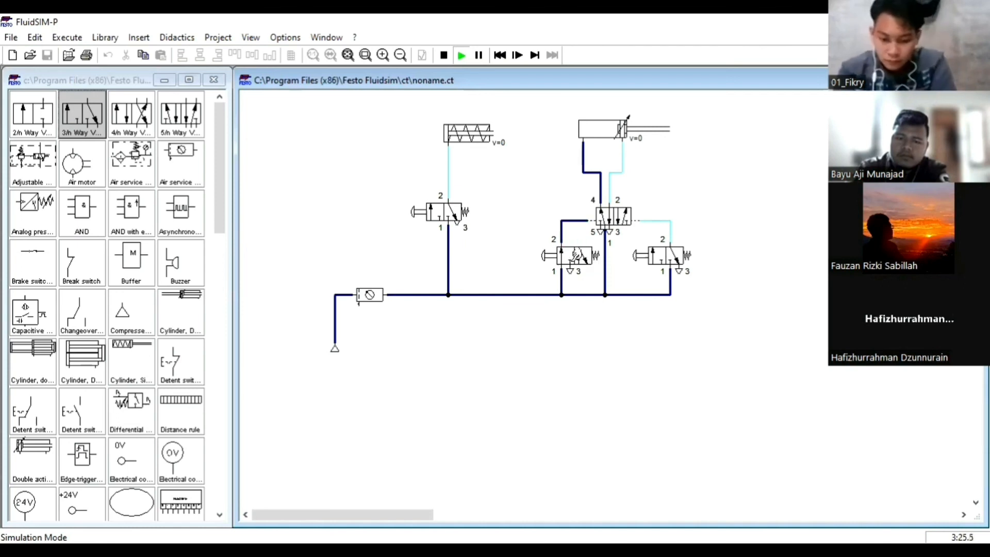
click(671, 254)
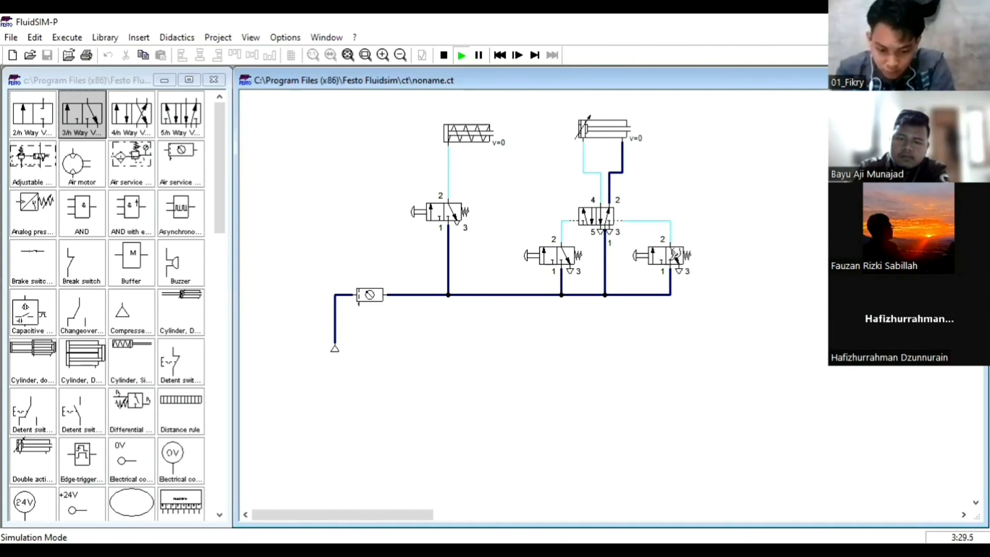
click(443, 55)
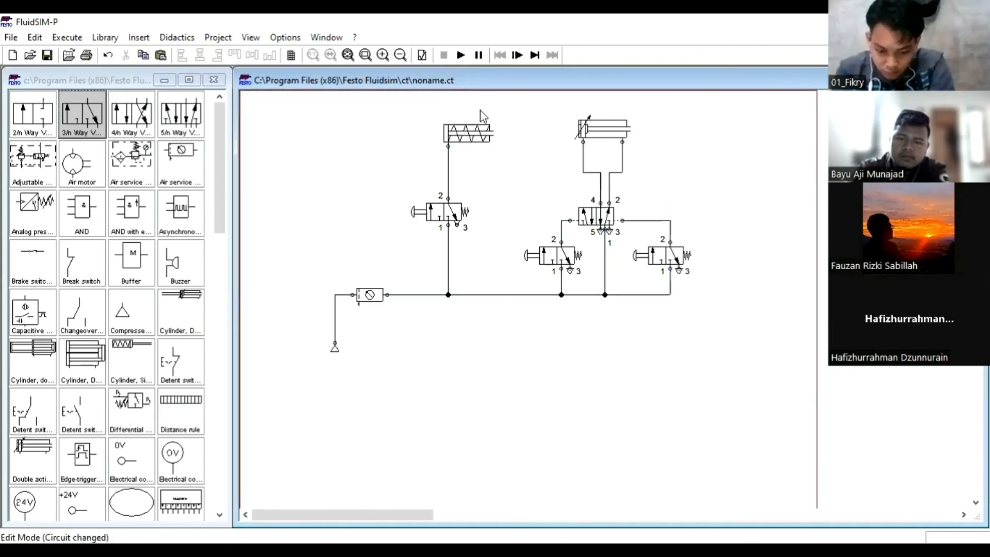
Remove the right-side spring return from the left pilot 3/n way valve
click(563, 259)
double_click(564, 259)
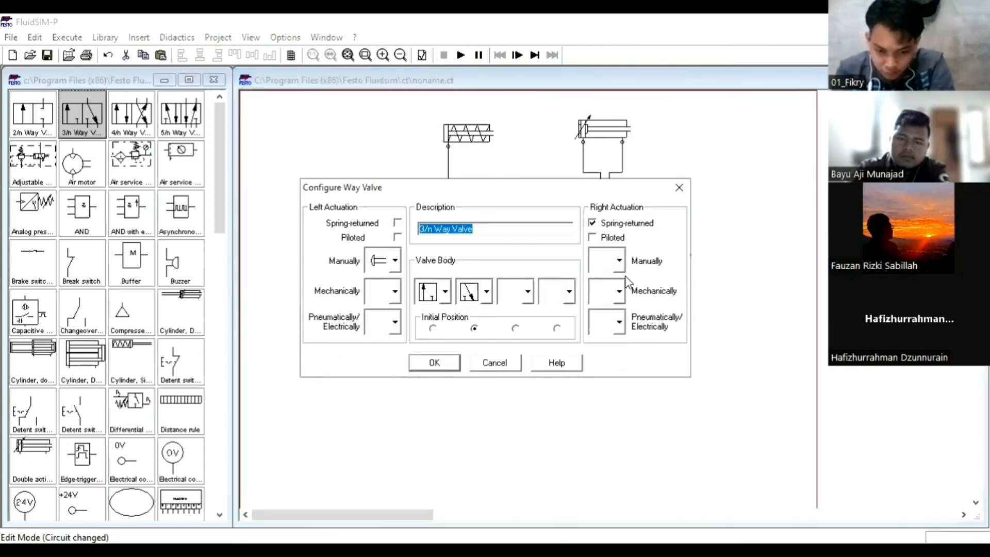
click(592, 223)
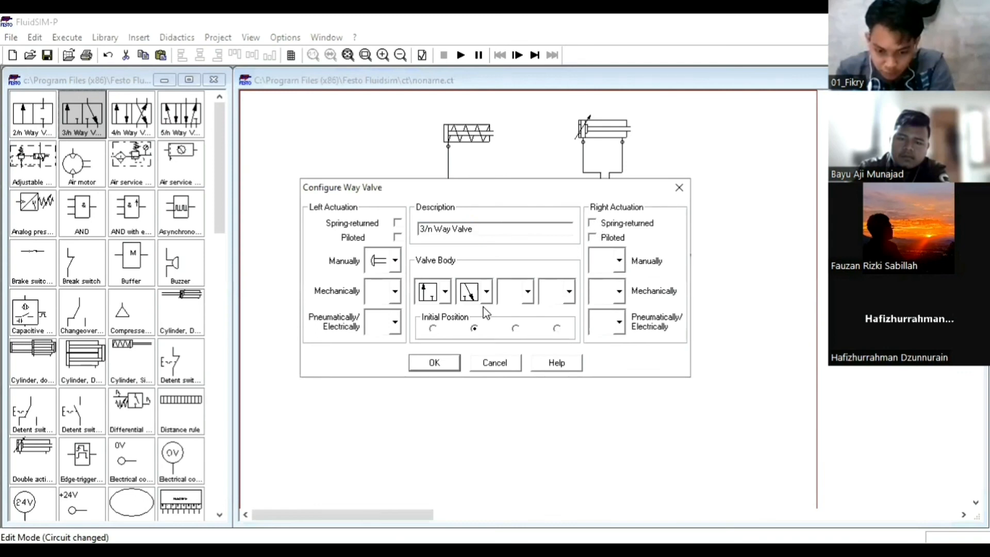
click(442, 362)
Simulate the circuit, switch the springless left pilot valve on, and try to retract the cylinder with the right pilot valve
click(461, 55)
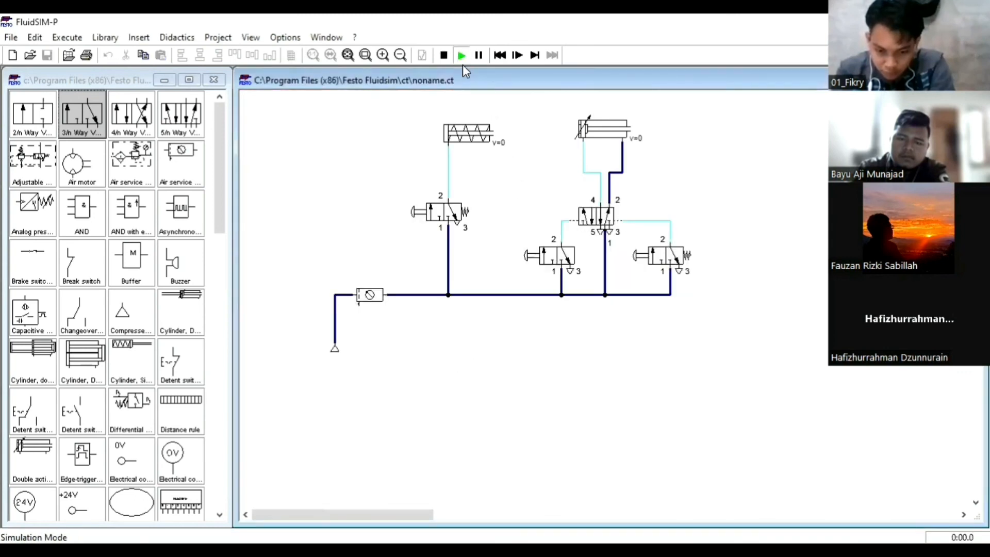
click(563, 258)
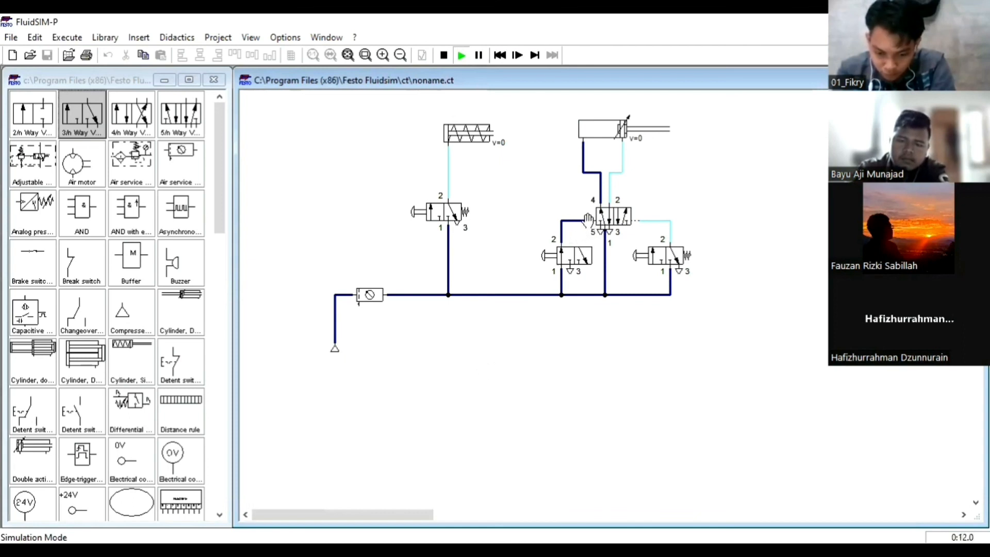
click(671, 254)
click(671, 254)
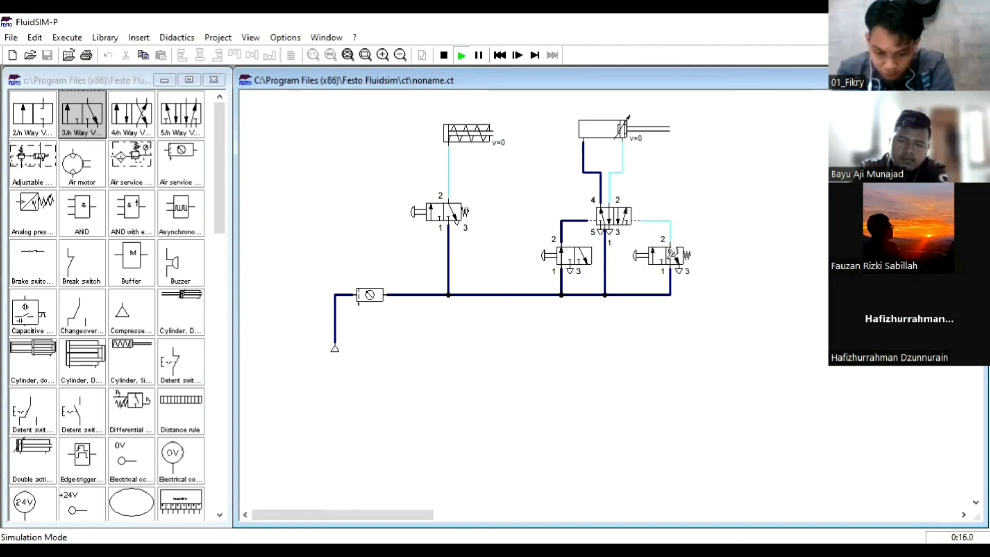
click(671, 254)
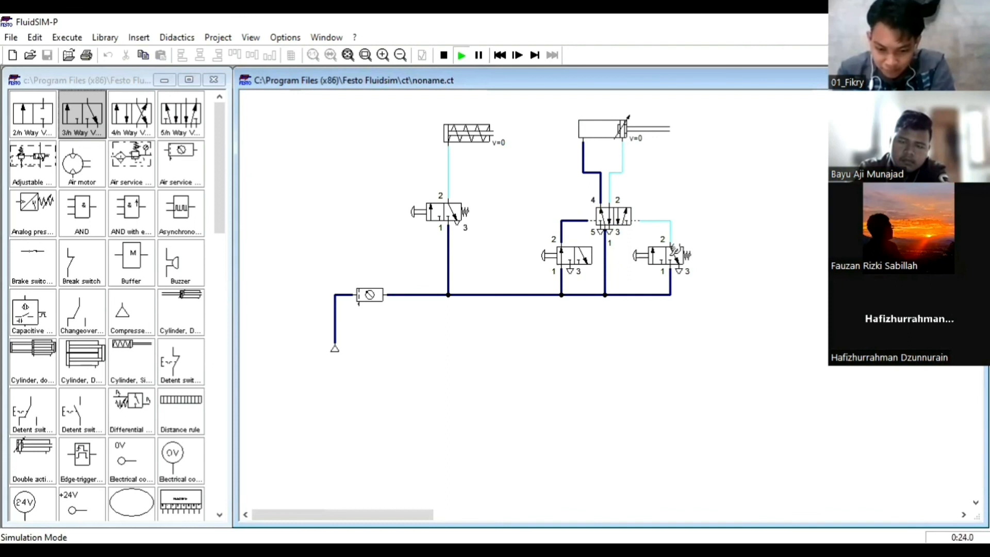
Switch the left pilot valve back, actuate the right one to retract the double acting cylinder, and end the simulation
click(672, 251)
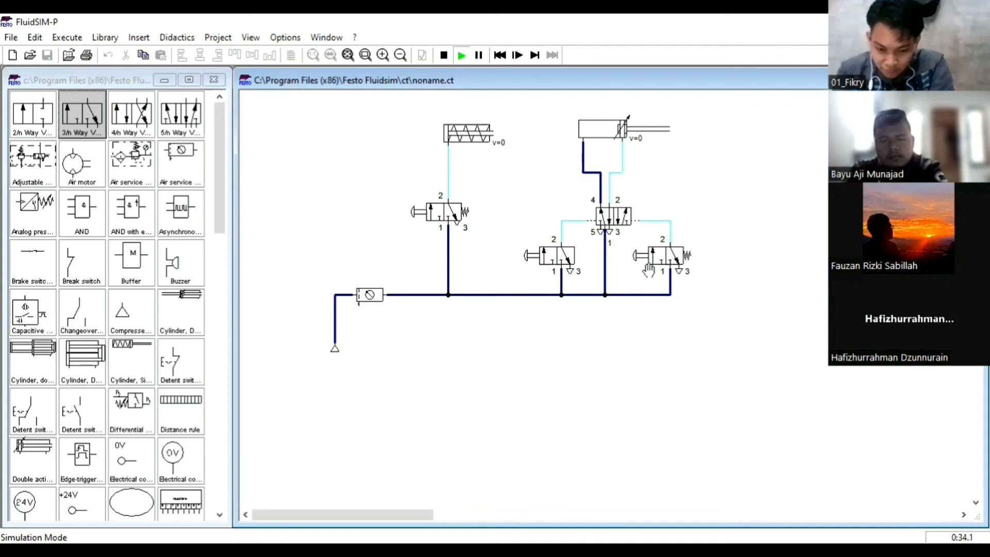
click(674, 253)
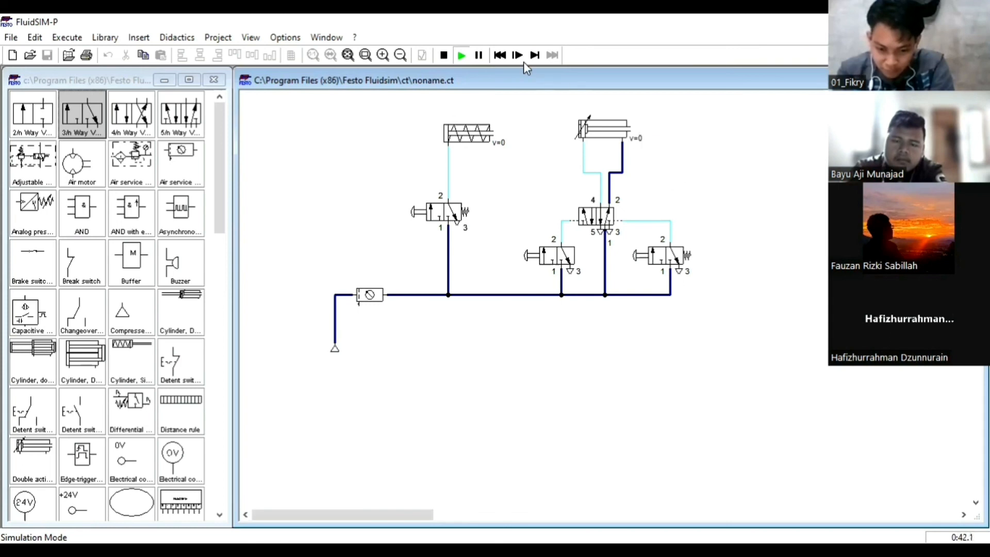
click(443, 56)
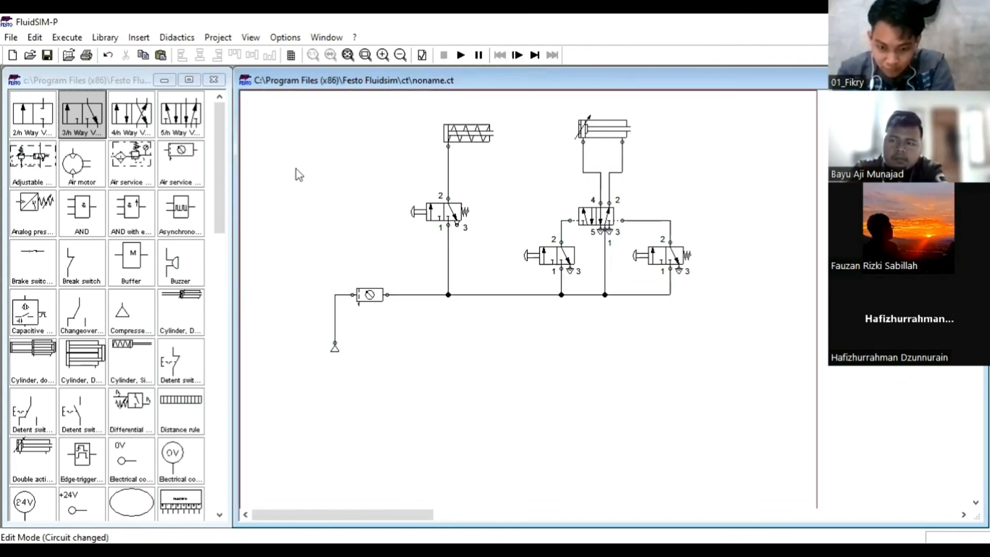